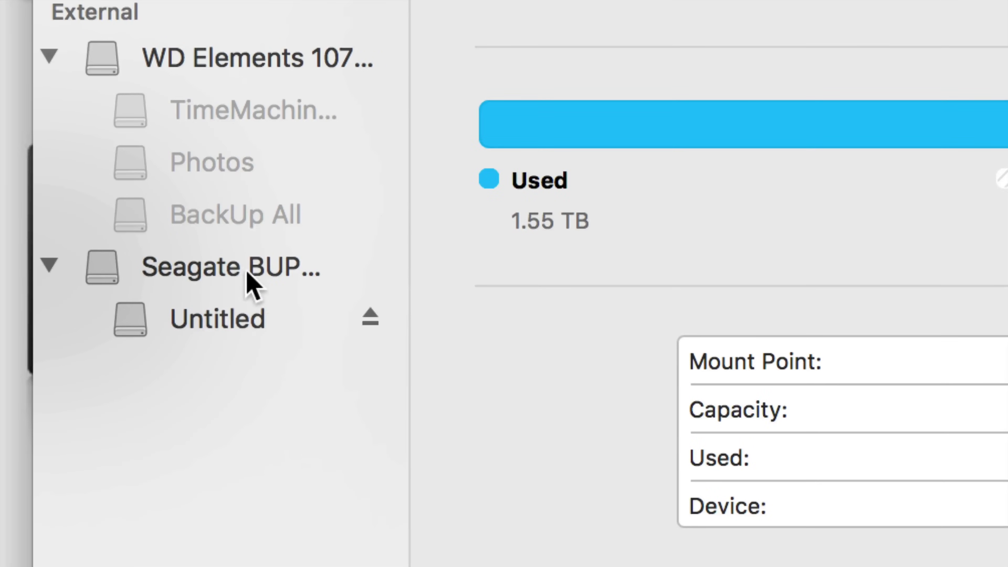
# Select the external Seagate BUP Slim RD Media disk and open its erase settings.
pyautogui.click(250, 281)
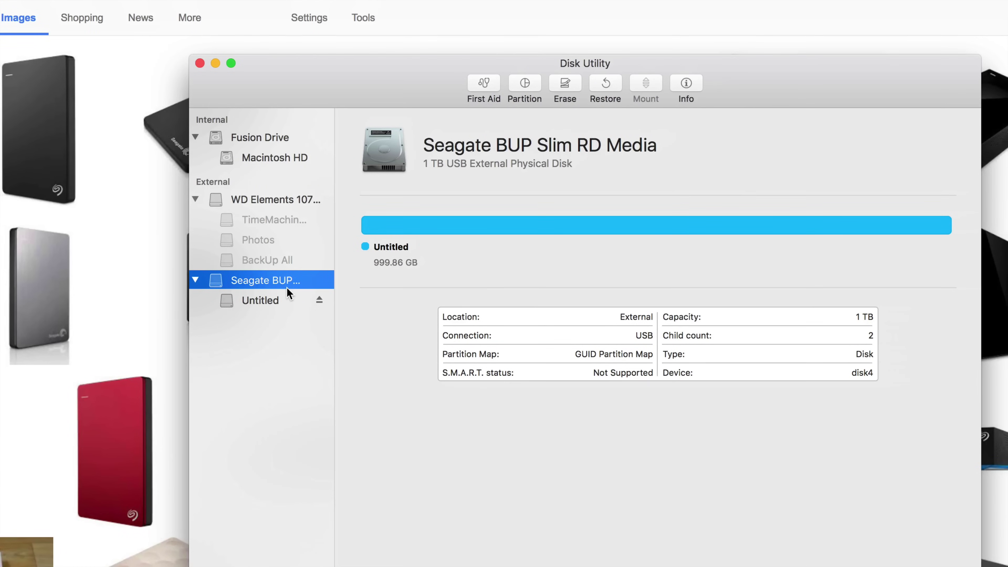
pyautogui.moveTo(404, 73); pyautogui.dragTo(314, 43)
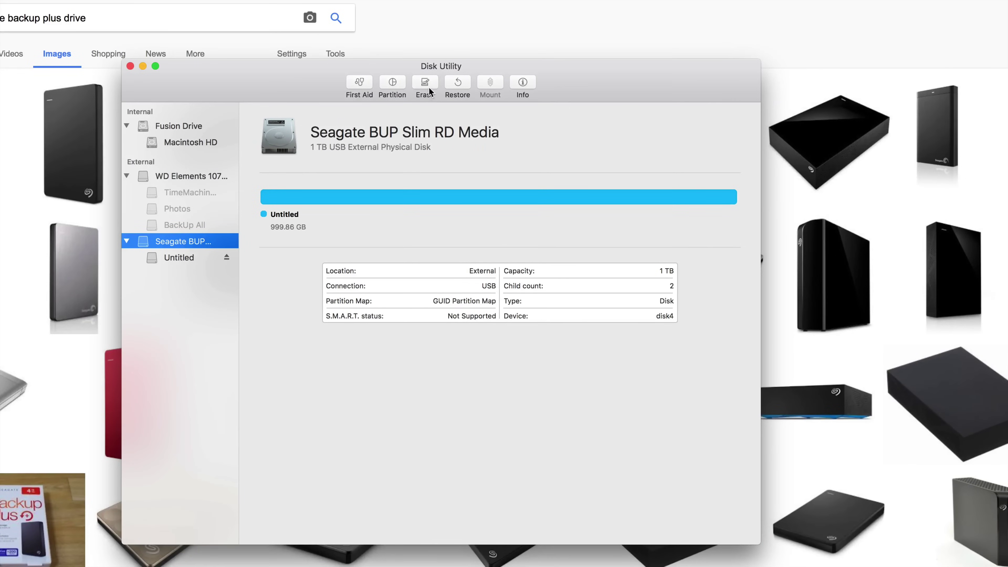
pyautogui.click(423, 83)
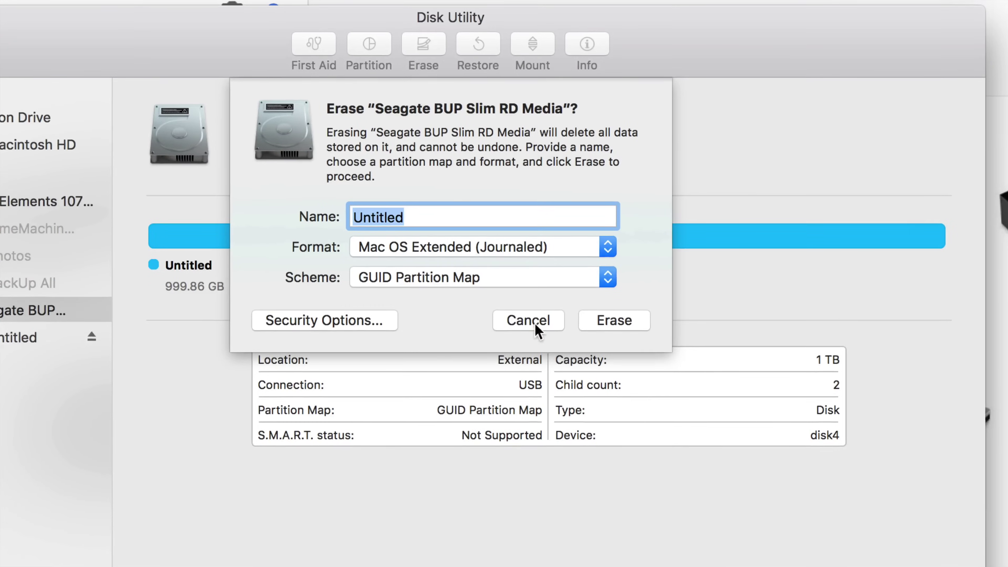
# Choose Mac OS Extended (Journaled) as the erase format and GUID Partition Map as the scheme.
pyautogui.click(606, 253)
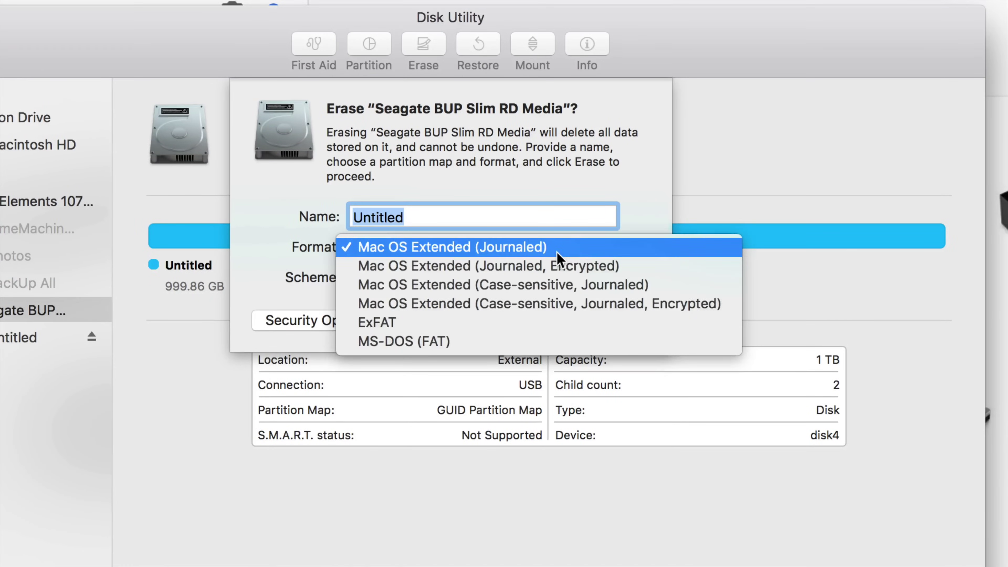
pyautogui.click(555, 253)
pyautogui.click(483, 278)
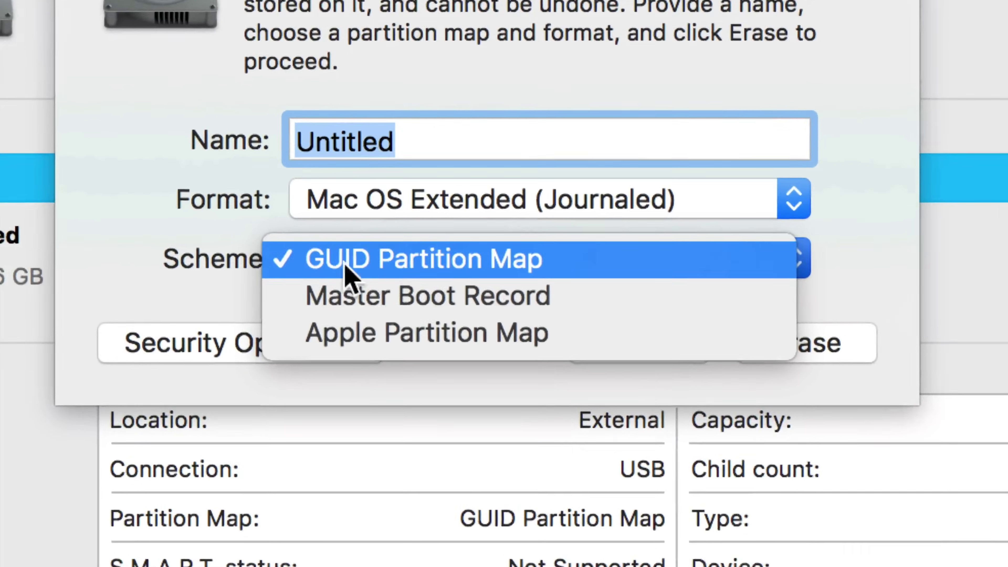
pyautogui.click(392, 280)
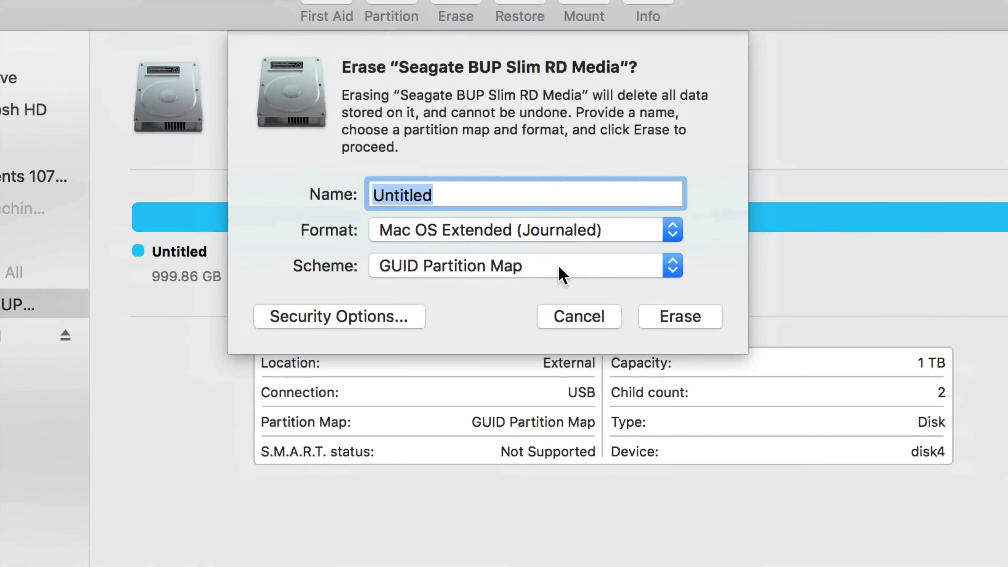
pyautogui.click(603, 260)
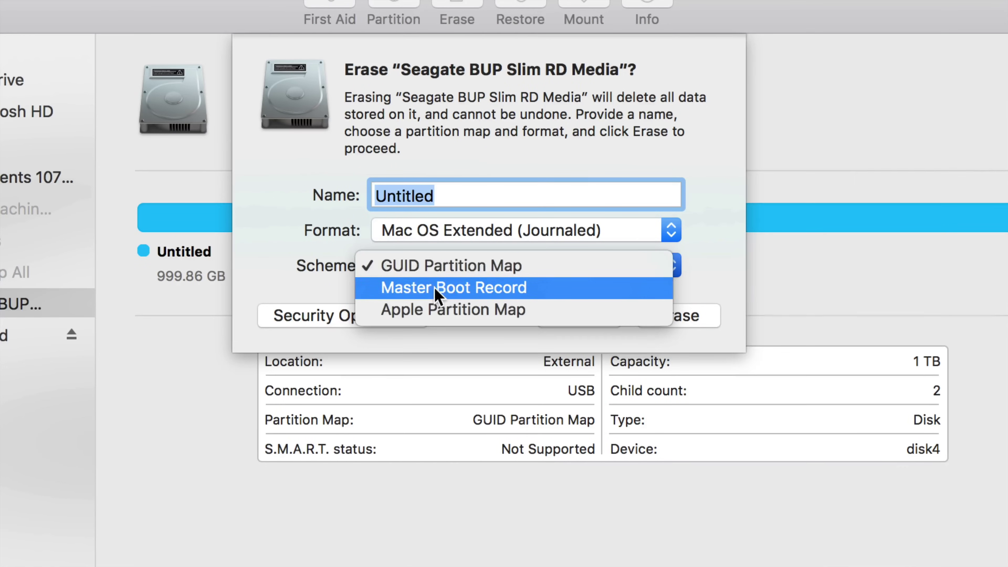
pyautogui.click(446, 266)
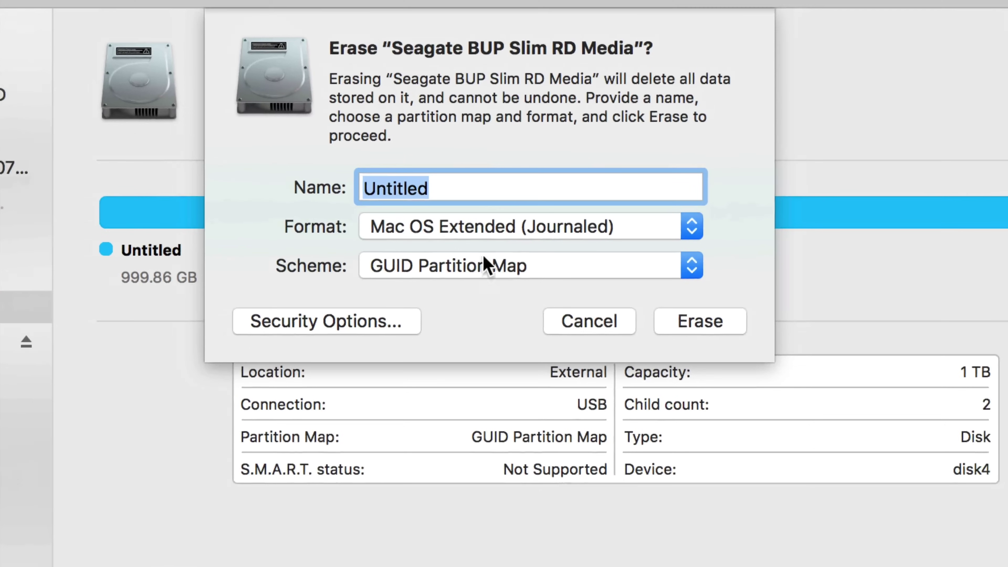
# Examine the formats available for erasing the disk, keeping Mac OS Extended (Journaled) selected.
pyautogui.click(479, 243)
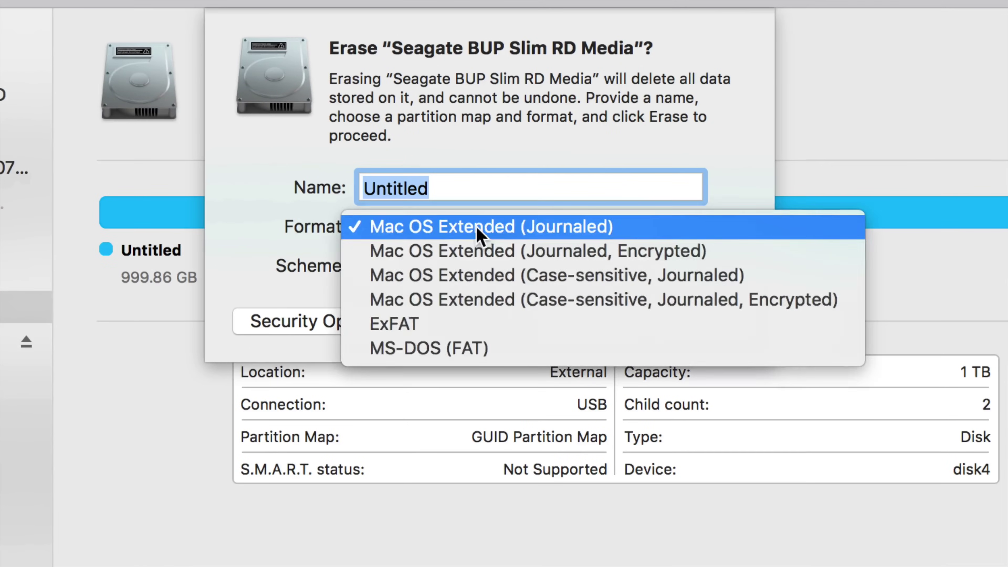
pyautogui.click(494, 231)
pyautogui.click(453, 189)
pyautogui.click(512, 229)
pyautogui.click(523, 229)
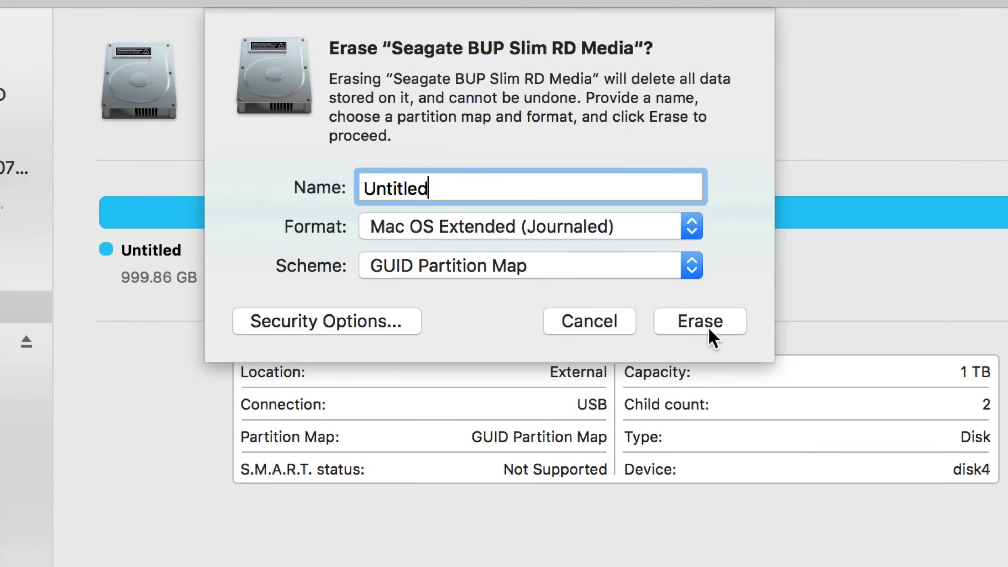
pyautogui.click(433, 242)
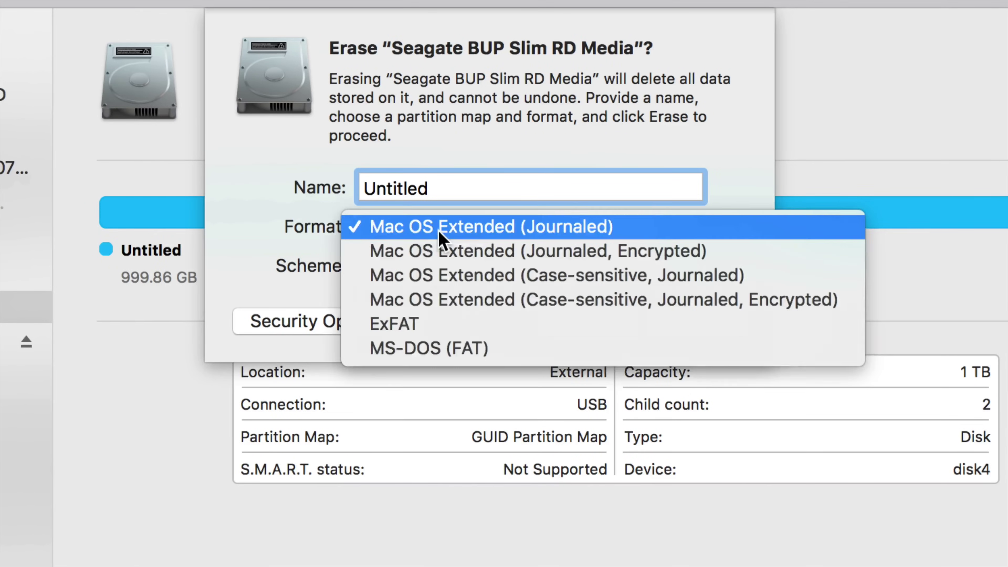
pyautogui.click(436, 230)
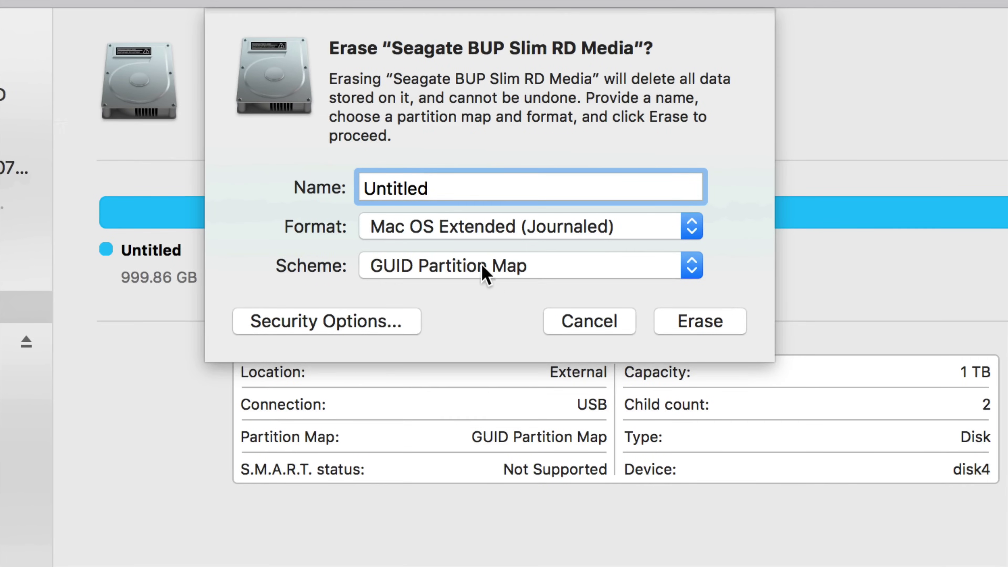
# Try to erase the Seagate disk as ExFAT with the GUID Partition Map scheme, and check the operation's details.
pyautogui.click(462, 230)
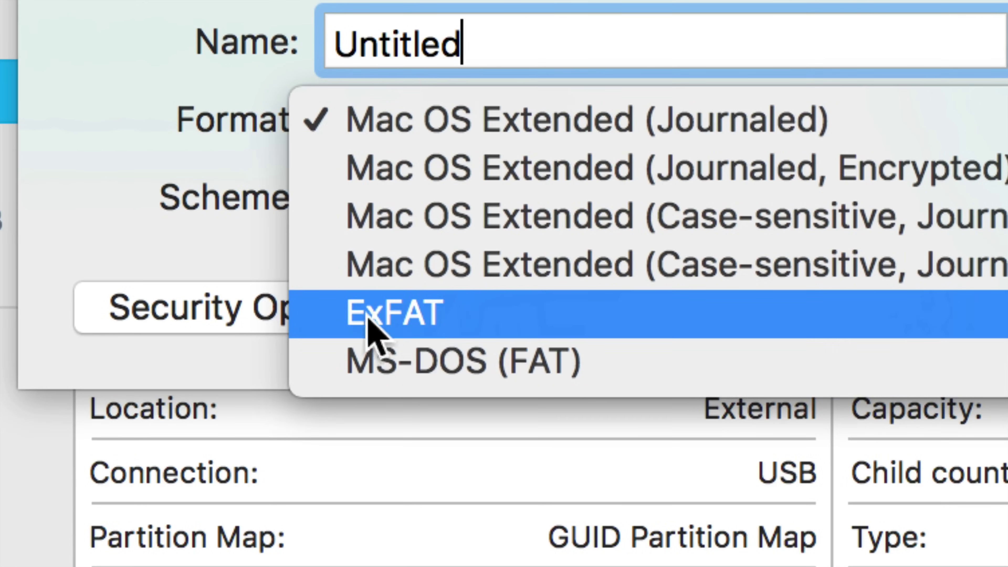
pyautogui.click(421, 317)
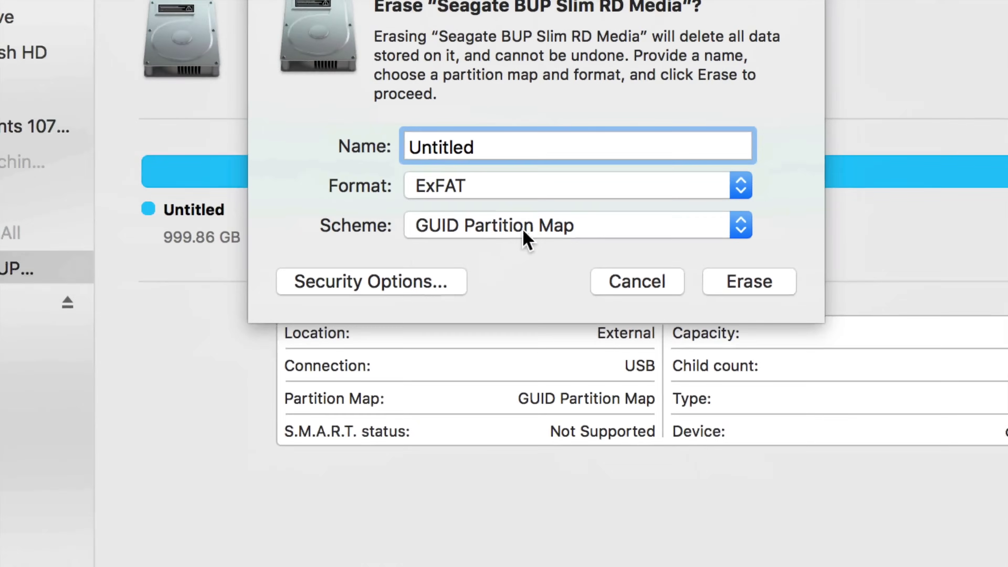
pyautogui.click(559, 206)
pyautogui.click(541, 202)
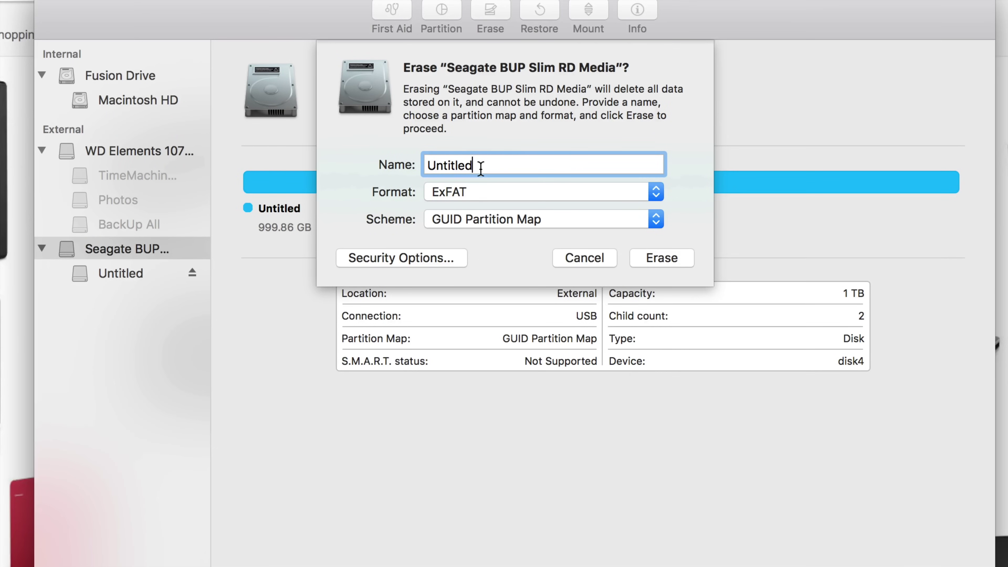
pyautogui.press('super+a')
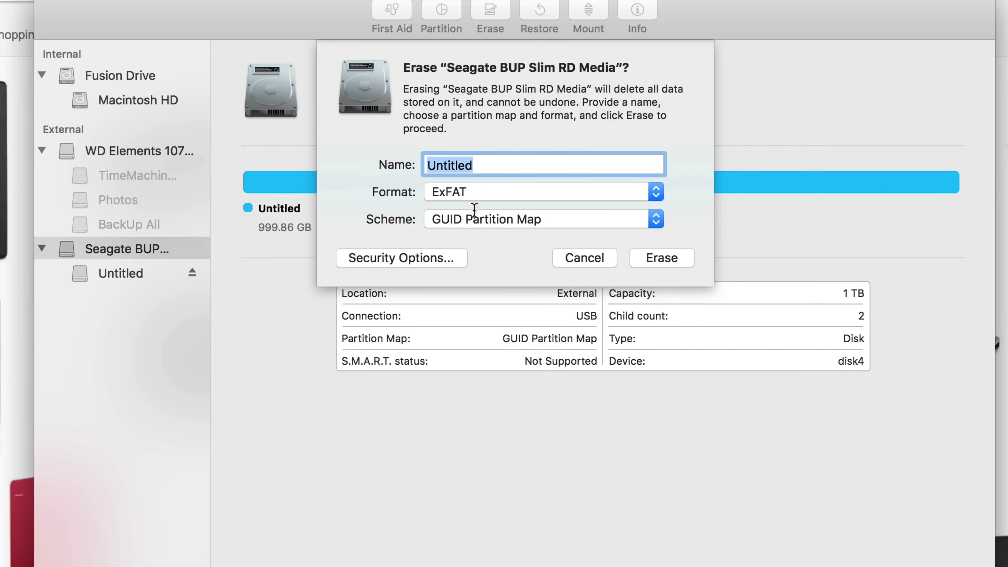
pyautogui.click(678, 258)
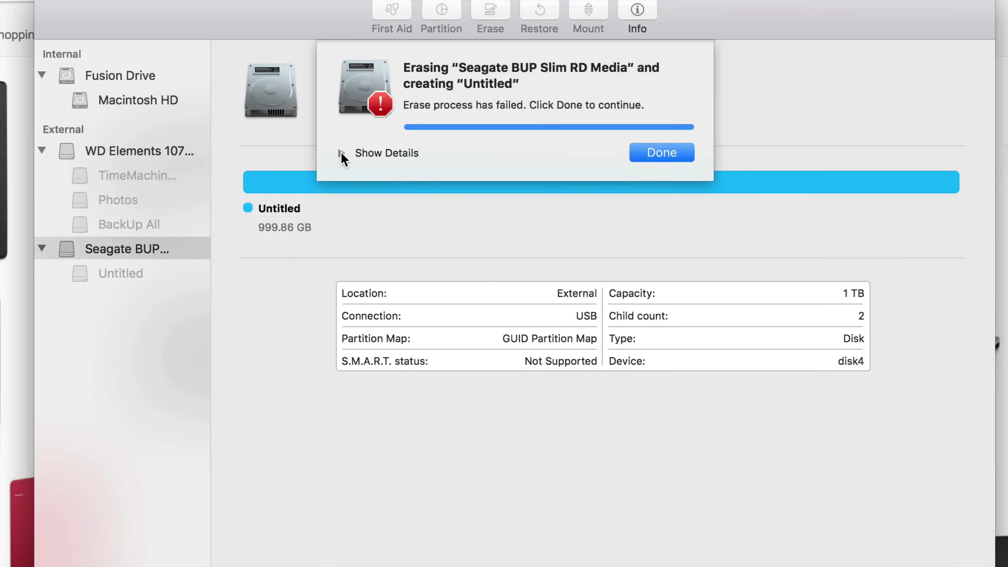
pyautogui.click(387, 153)
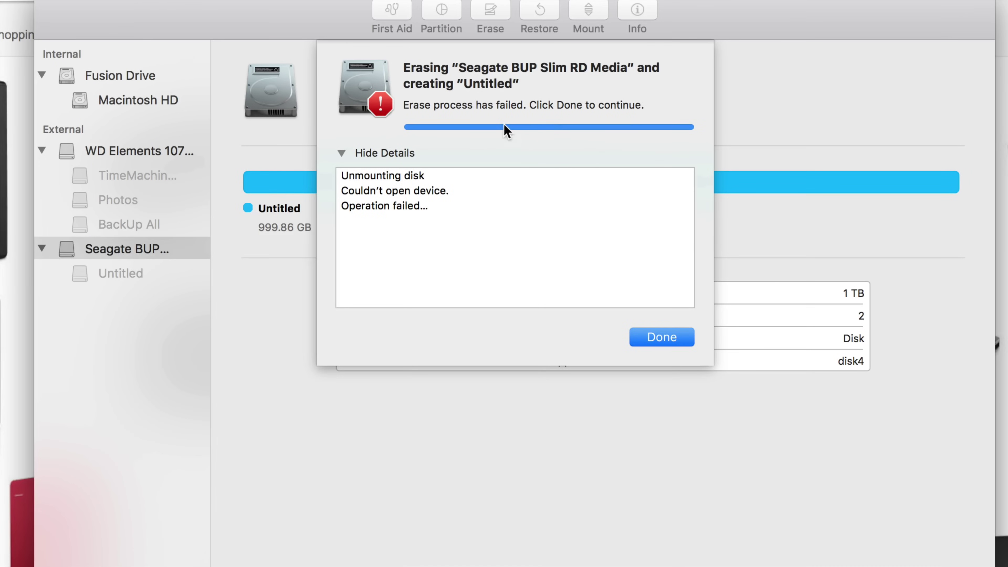
pyautogui.click(675, 343)
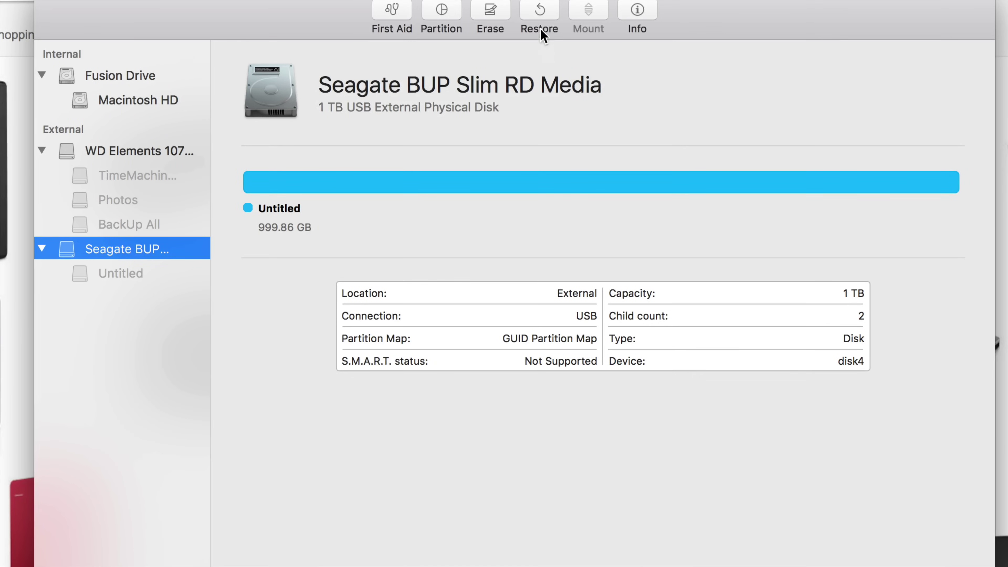
# Erase the Seagate disk as ExFAT with the GUID Partition Map scheme, keeping the name Untitled.
pyautogui.click(492, 16)
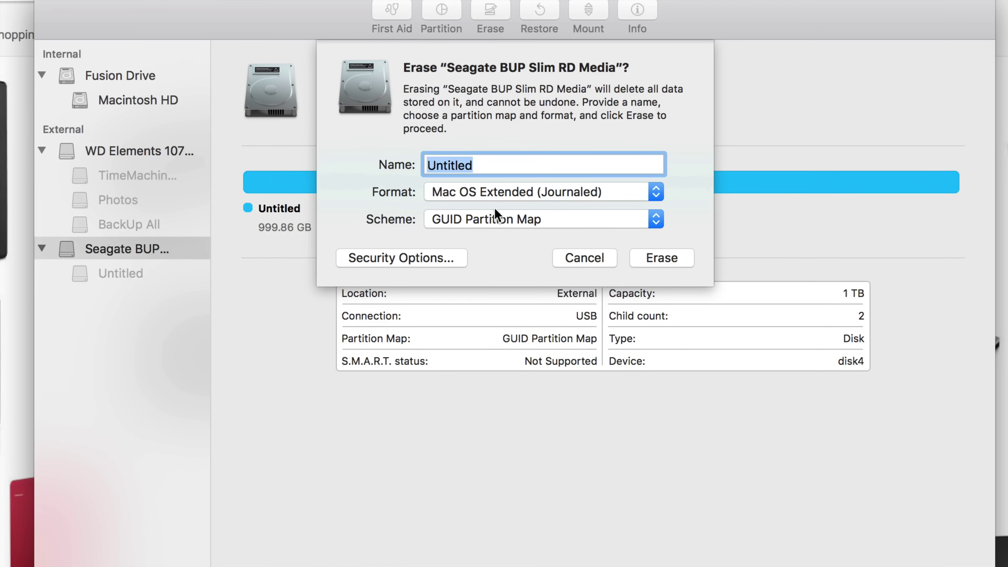
pyautogui.click(501, 192)
pyautogui.click(492, 194)
pyautogui.click(518, 193)
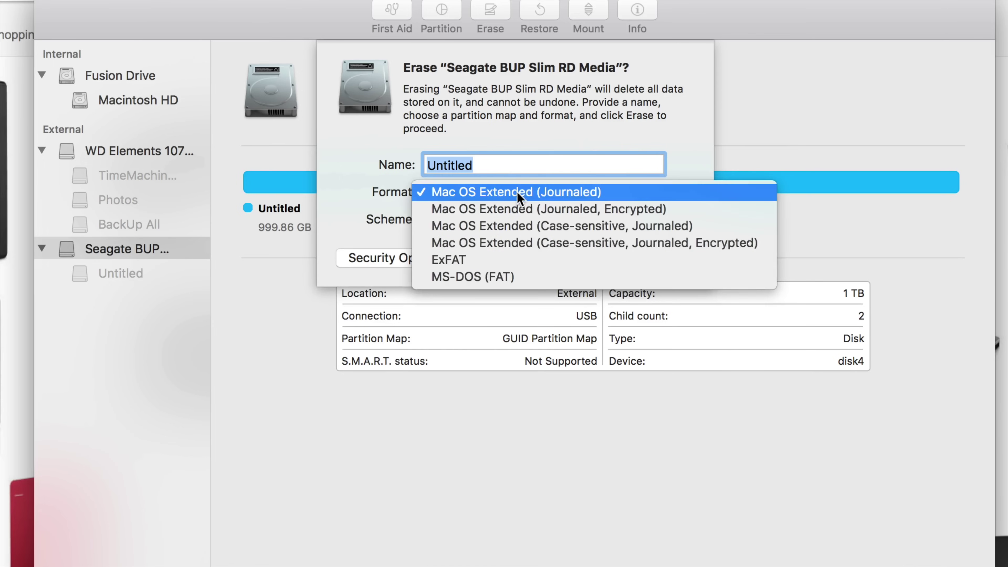
pyautogui.click(478, 258)
pyautogui.click(483, 222)
pyautogui.click(481, 221)
pyautogui.click(659, 260)
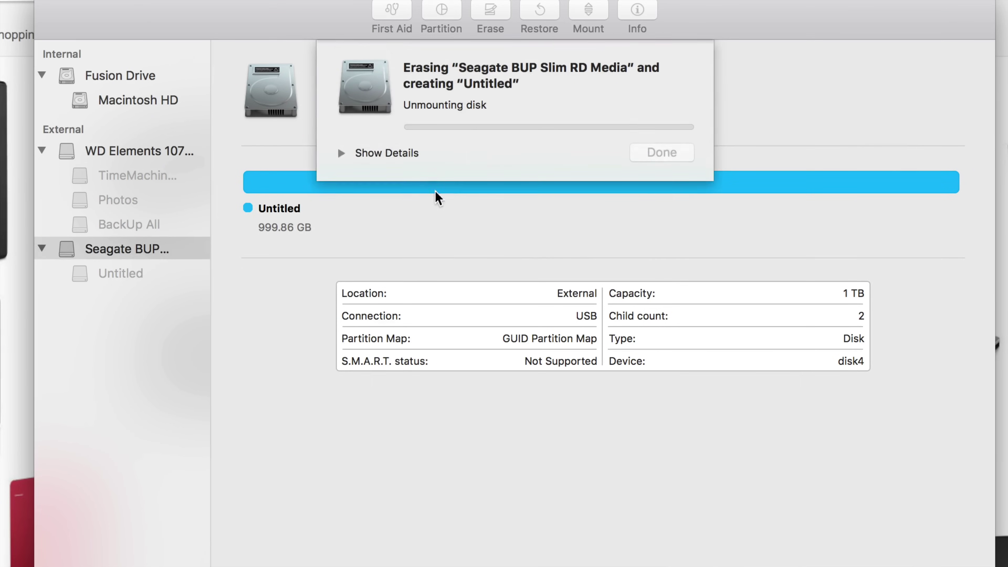
# Read through the detailed log of the erase process and close the report.
pyautogui.click(341, 153)
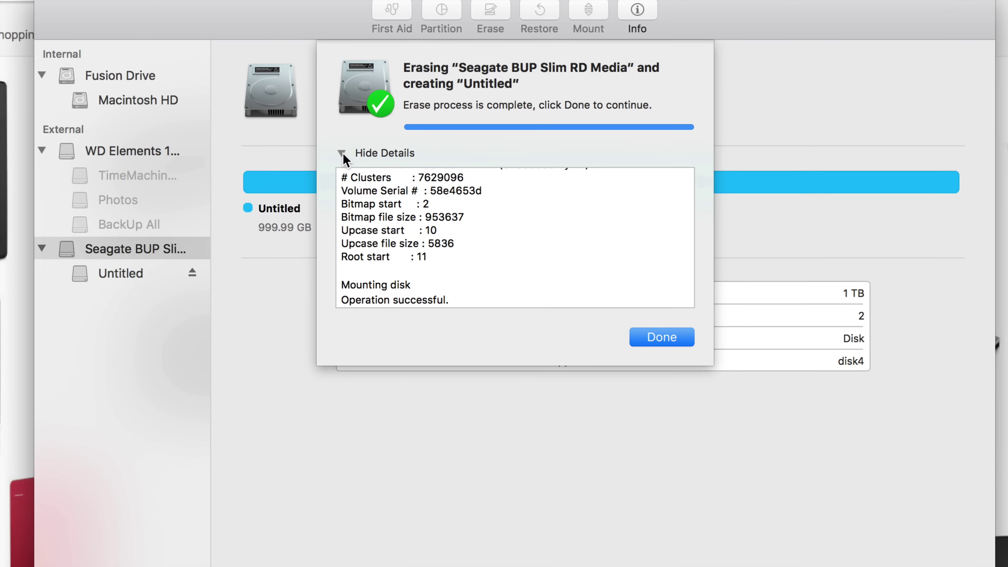
pyautogui.scroll(5, 448, 219)
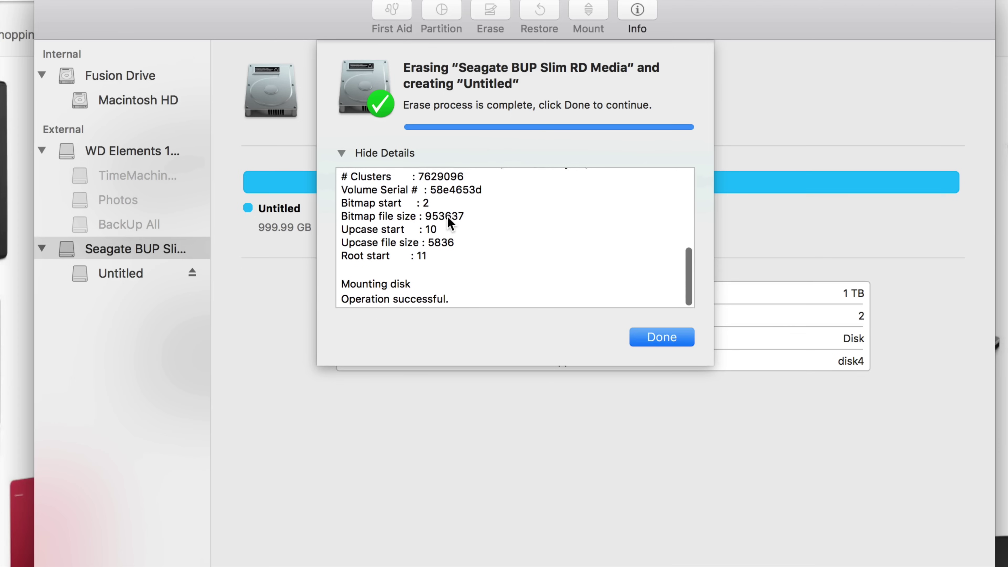
pyautogui.scroll(-1, 448, 218)
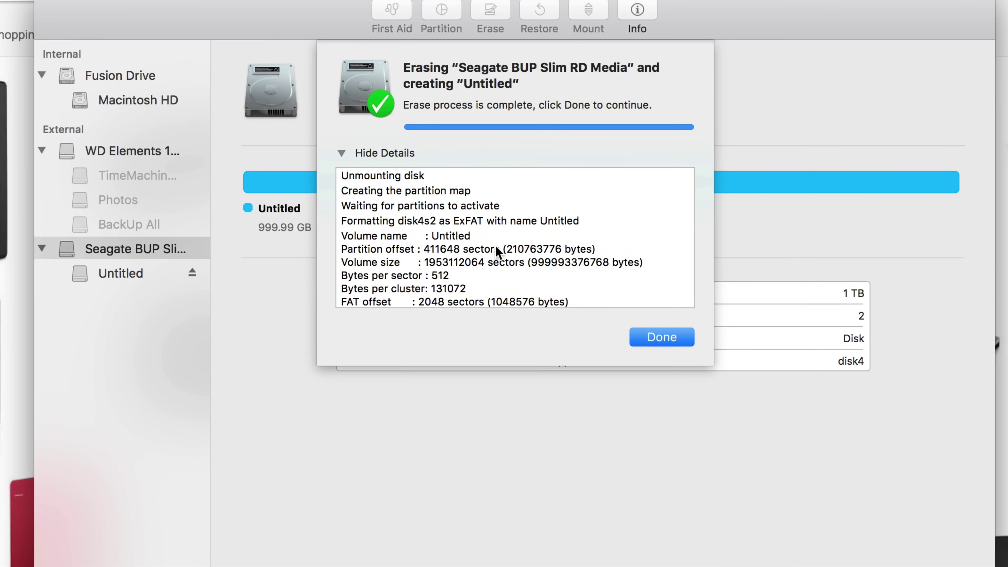
pyautogui.click(658, 338)
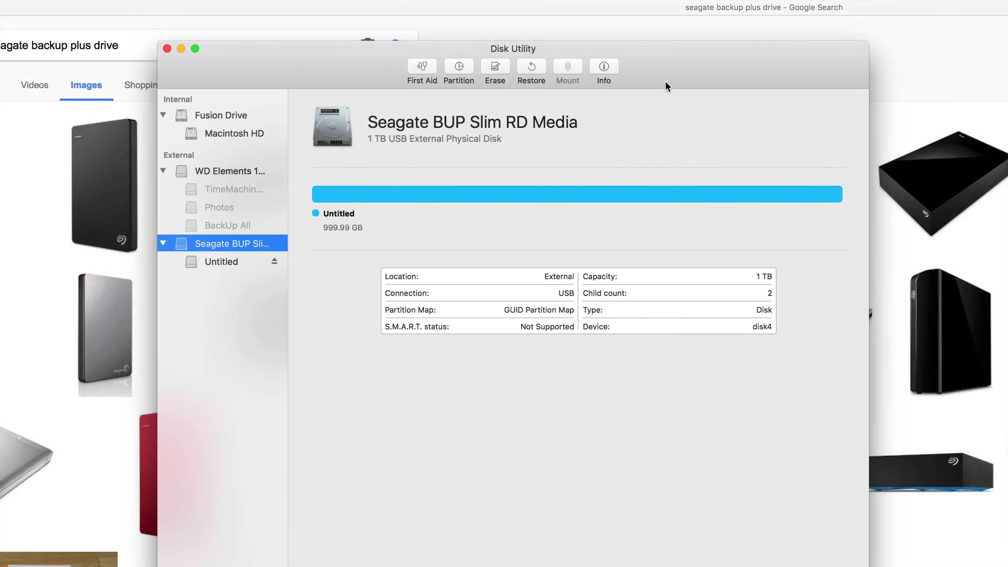
# Show the desktop and open the newly formatted Untitled drive in Finder.
pyautogui.moveTo(667, 73); pyautogui.dragTo(654, 55)
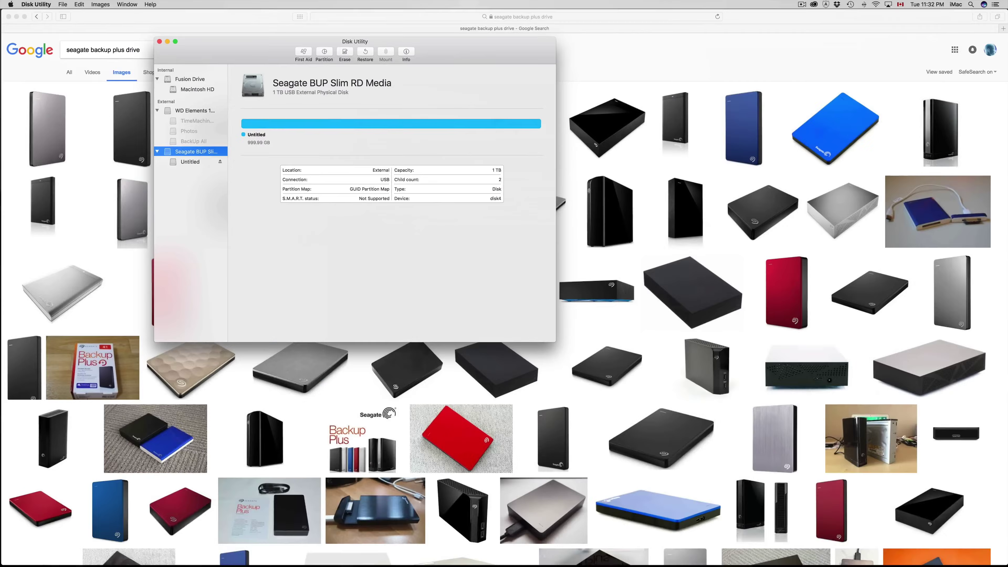
pyautogui.press('F11')
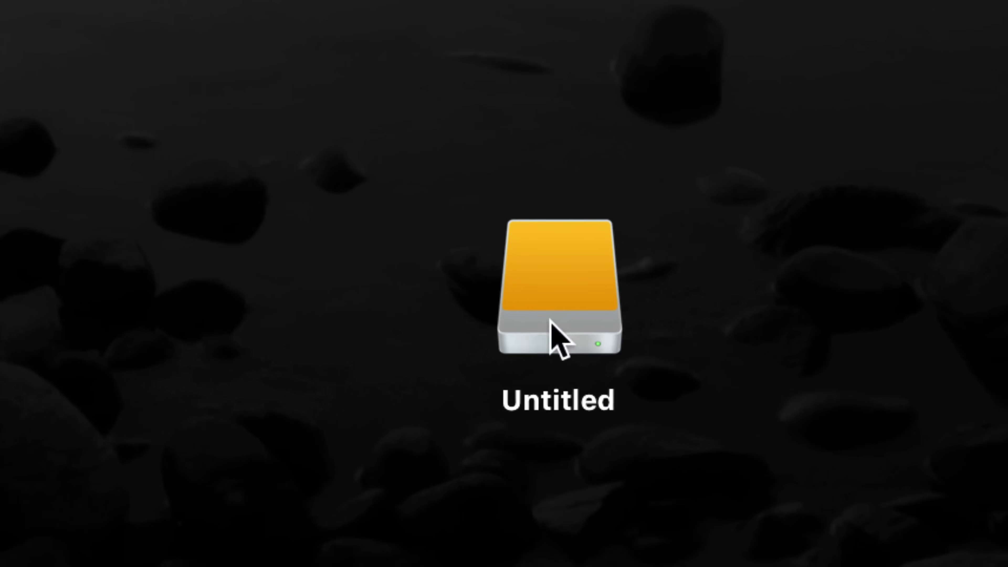
pyautogui.click(581, 413)
pyautogui.doubleClick(560, 338)
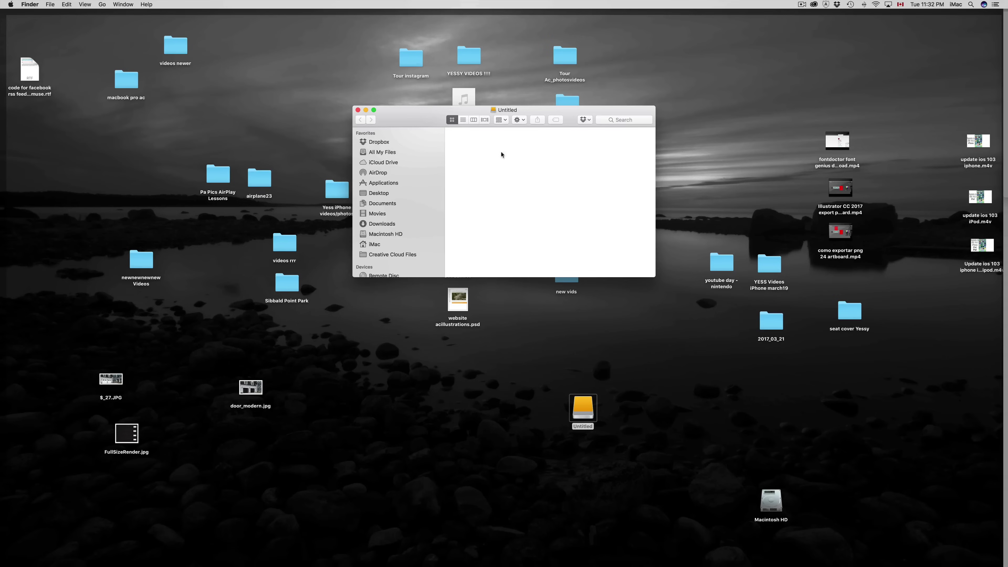
# Enlarge the Untitled drive's window and copy the lowest iOS 103 update video from the desktop onto the drive.
pyautogui.moveTo(363, 108); pyautogui.dragTo(139, 25)
pyautogui.moveTo(397, 182); pyautogui.dragTo(901, 525)
pyautogui.moveTo(982, 246); pyautogui.dragTo(339, 105)
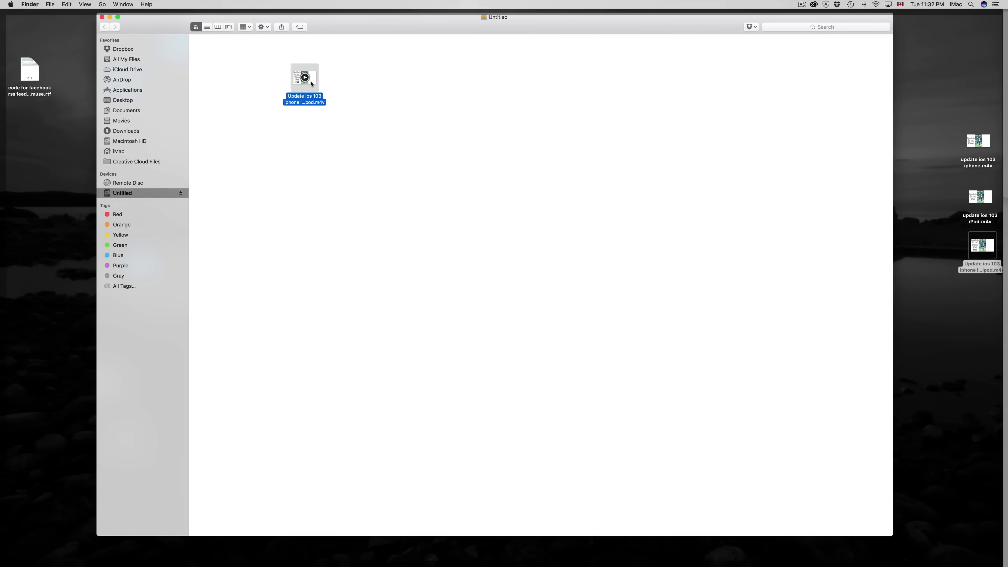
# Delete the copied video from the Untitled drive and permanently empty the Trash.
pyautogui.moveTo(380, 34); pyautogui.dragTo(345, 43)
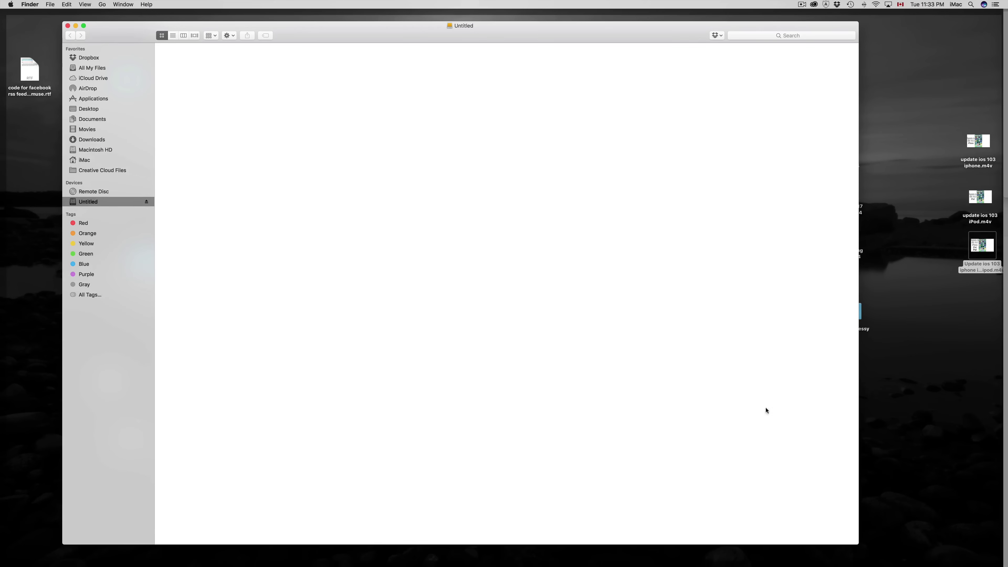
pyautogui.moveTo(970, 547)
pyautogui.rightClick(970, 547)
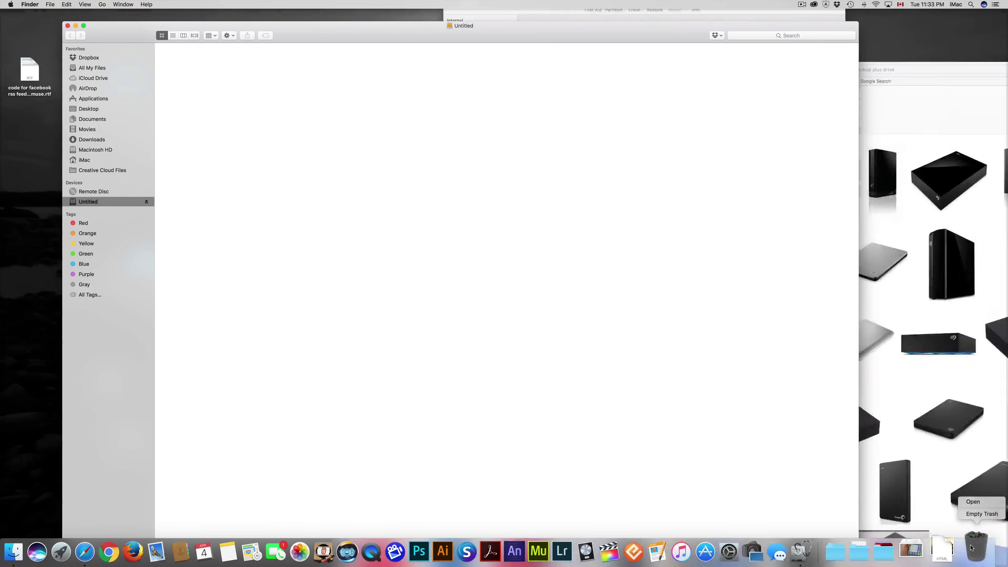
pyautogui.click(976, 517)
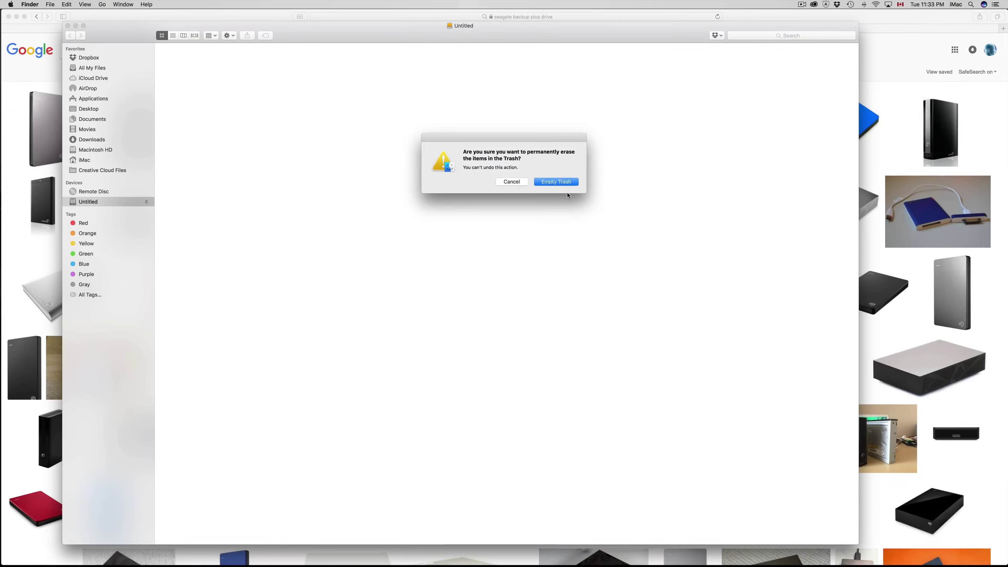
pyautogui.click(559, 183)
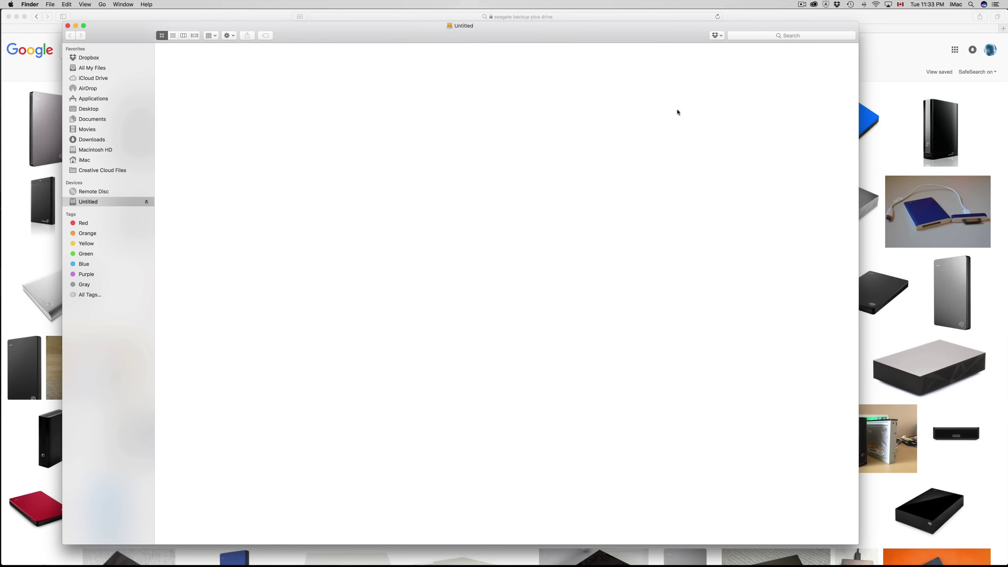
# Close the Untitled drive's Finder window and return to Disk Utility.
pyautogui.click(68, 26)
pyautogui.moveTo(518, 84); pyautogui.dragTo(530, 87)
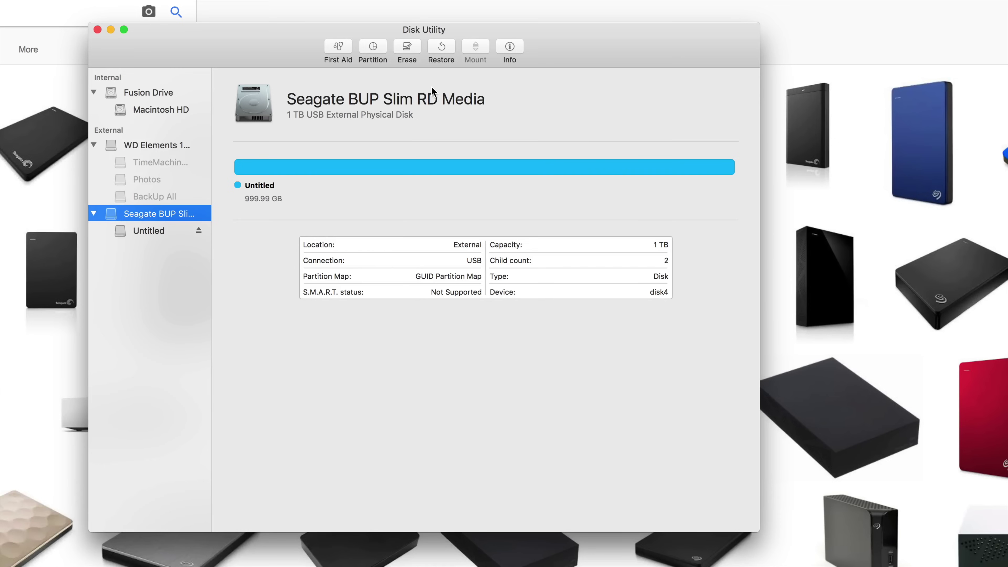
# Try to erase the Seagate BUP Slim RD Media drive as Mac OS Extended (Journaled) with the GUID Partition Map scheme.
pyautogui.click(407, 46)
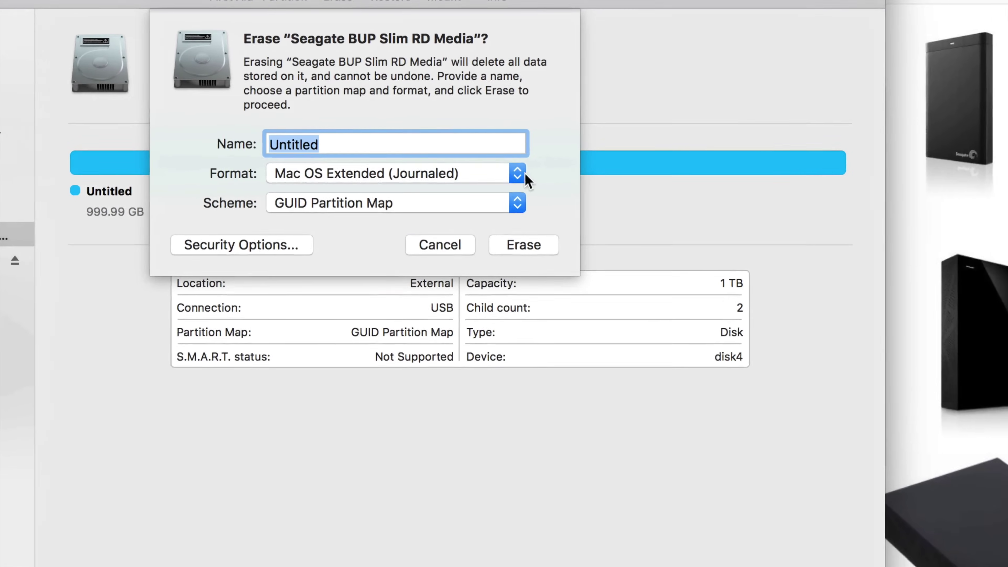
pyautogui.click(521, 174)
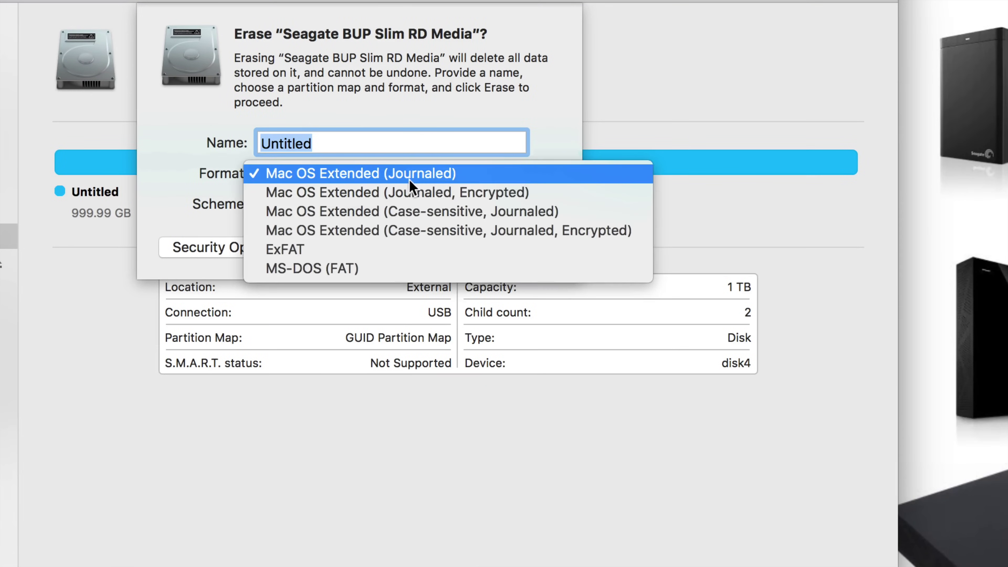
pyautogui.click(389, 178)
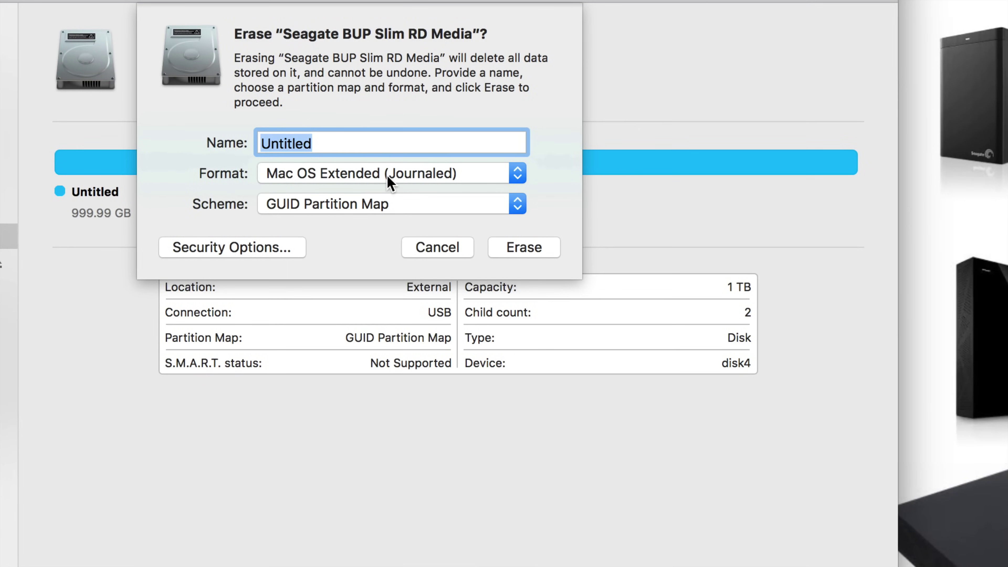
pyautogui.click(518, 247)
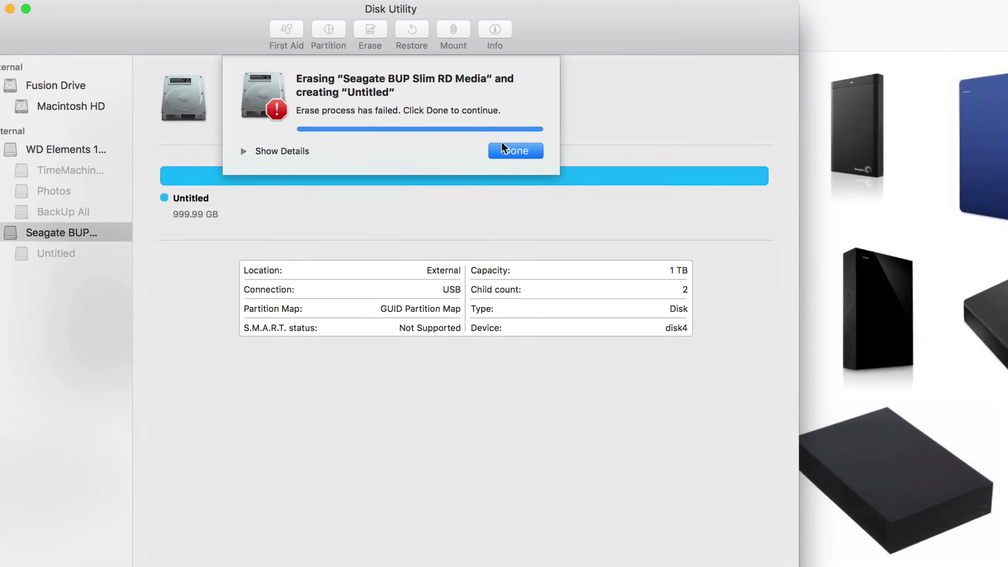
pyautogui.click(516, 150)
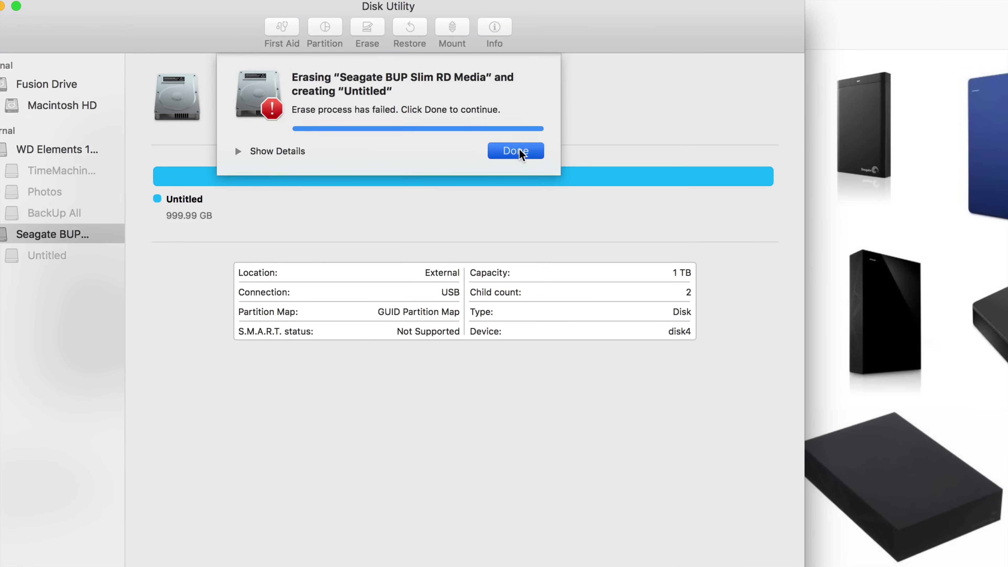
# Erase the Seagate drive again as Untitled in Mac OS Extended (Journaled) with GUID Partition Map, showing the process details.
pyautogui.click(377, 30)
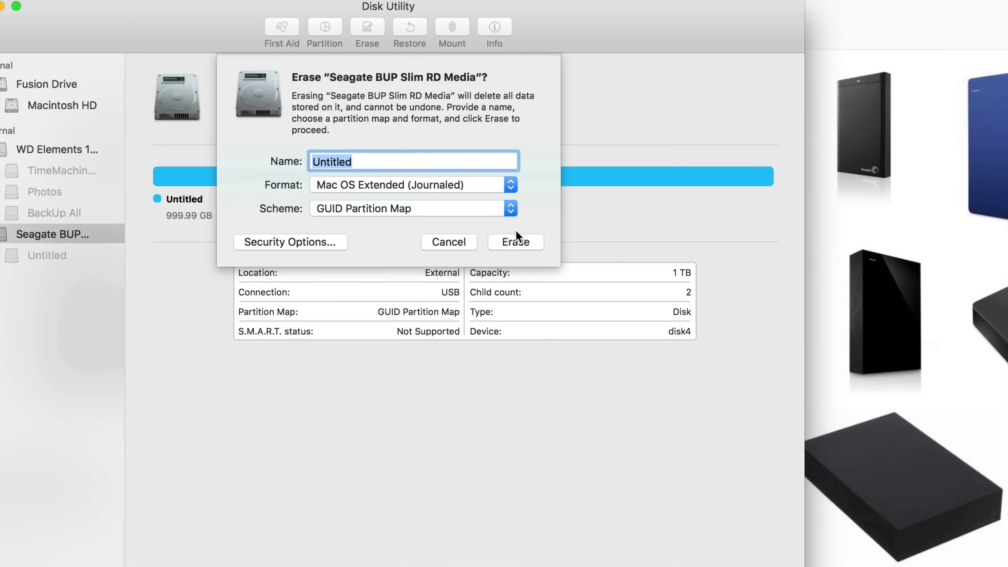
pyautogui.click(515, 243)
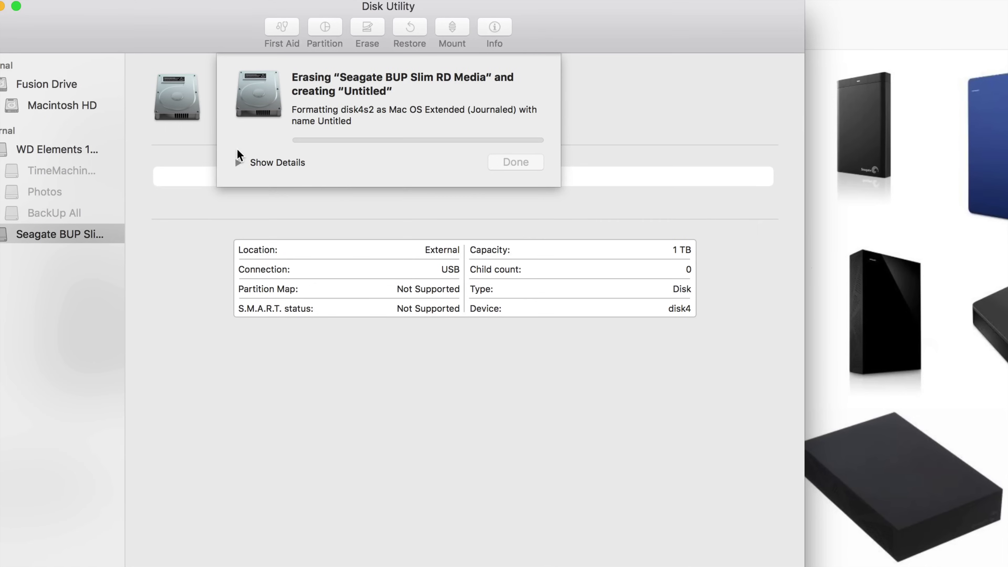
pyautogui.click(239, 154)
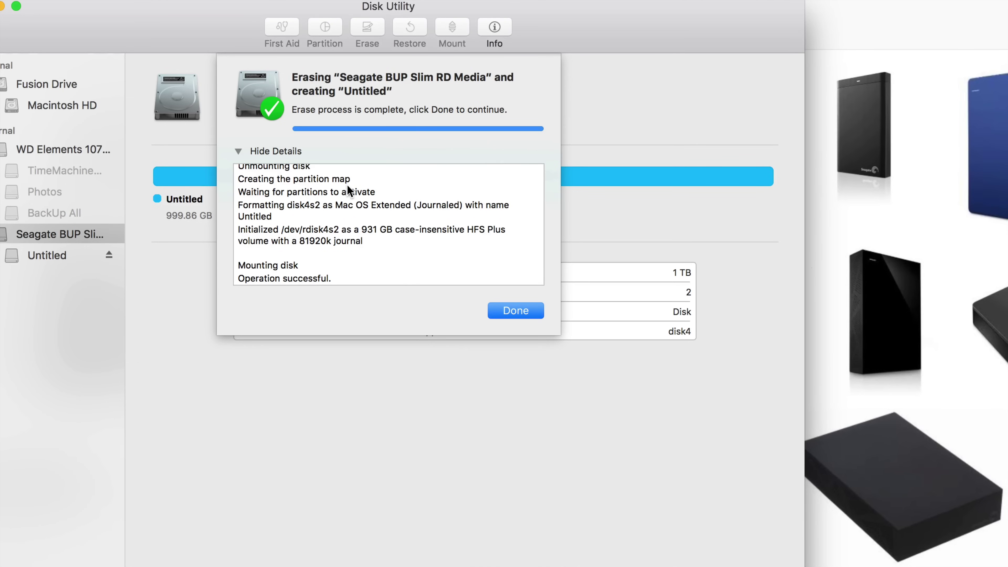
pyautogui.click(522, 313)
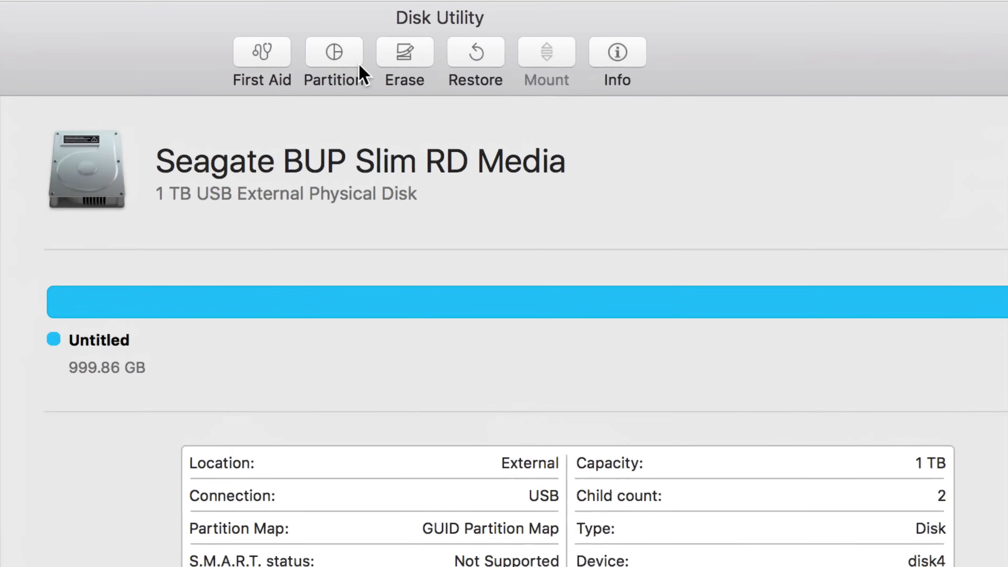
# Start partitioning the Seagate drive and add two partitions to divide it into three equal parts.
pyautogui.click(335, 54)
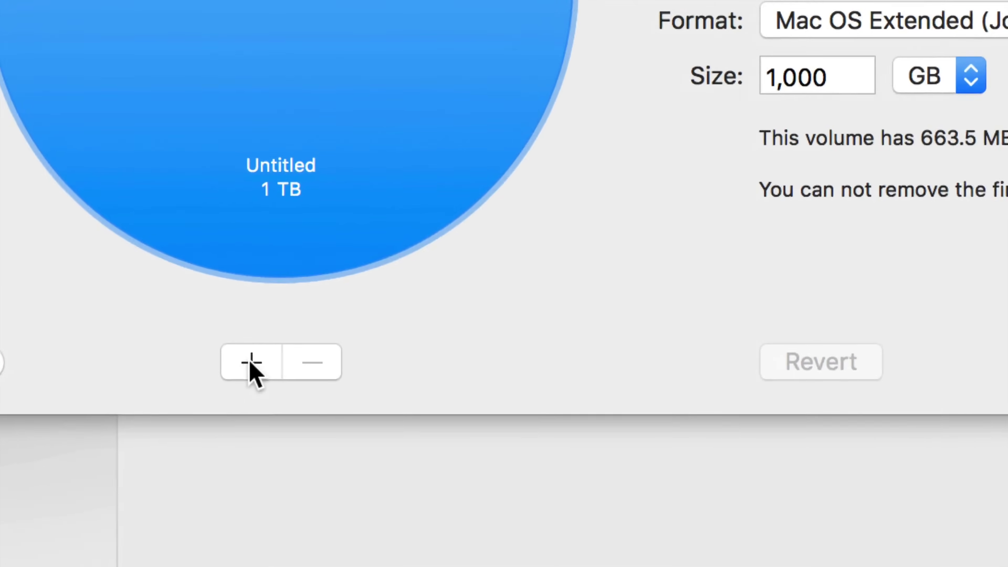
pyautogui.click(253, 376)
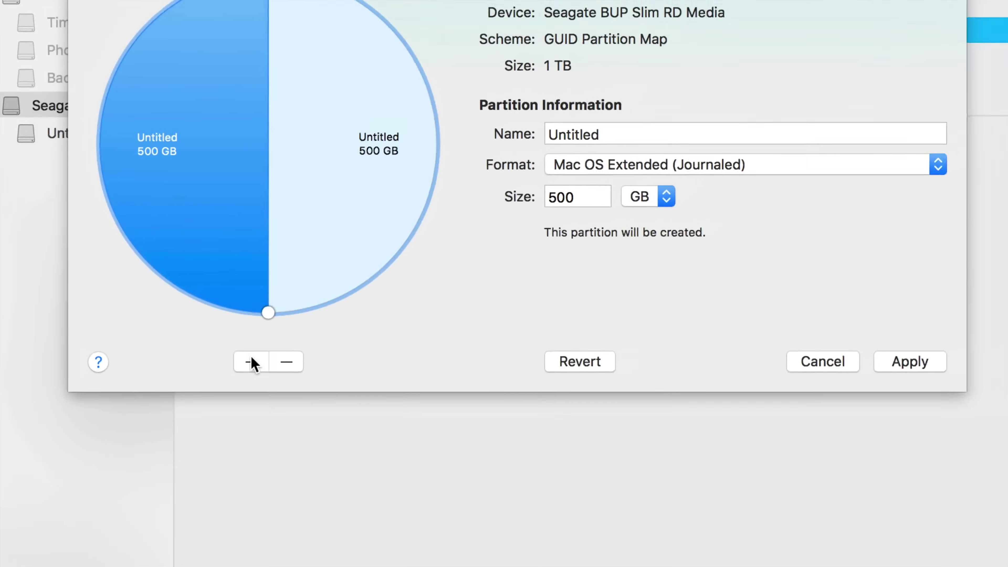
pyautogui.click(251, 362)
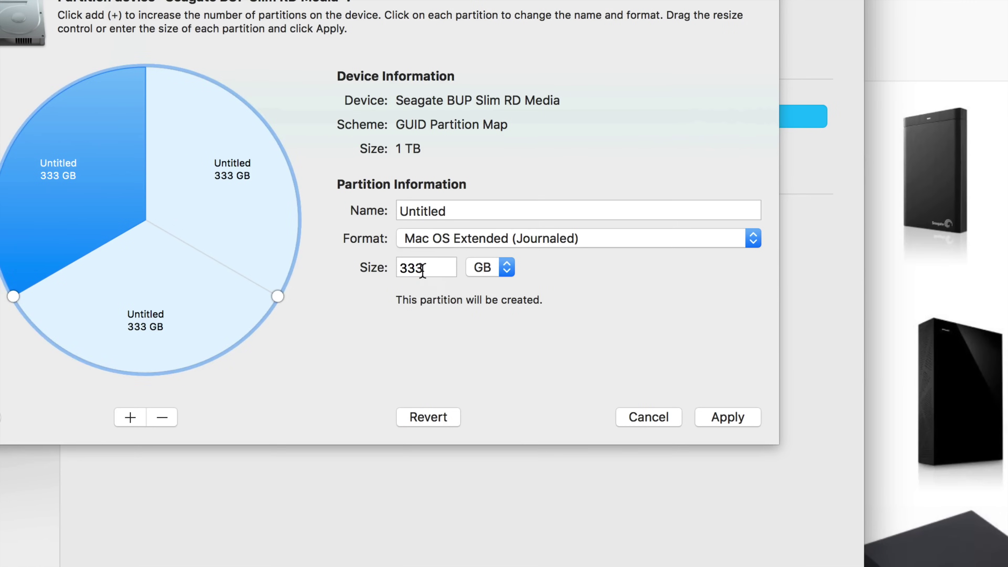
# Examine the size field and the partition information of each of the three slices.
pyautogui.click(422, 271)
pyautogui.doubleClick(419, 270)
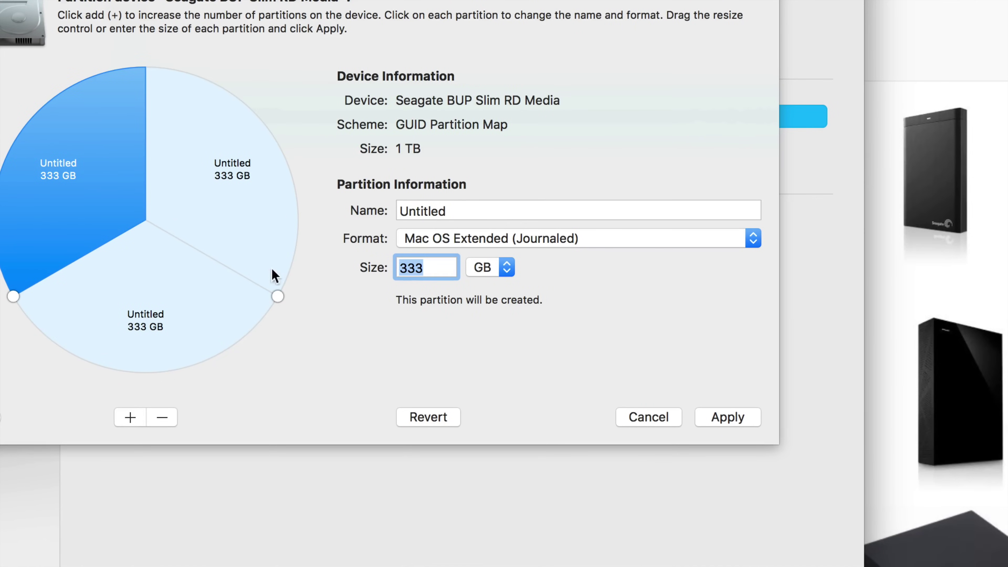
pyautogui.click(206, 164)
pyautogui.click(85, 195)
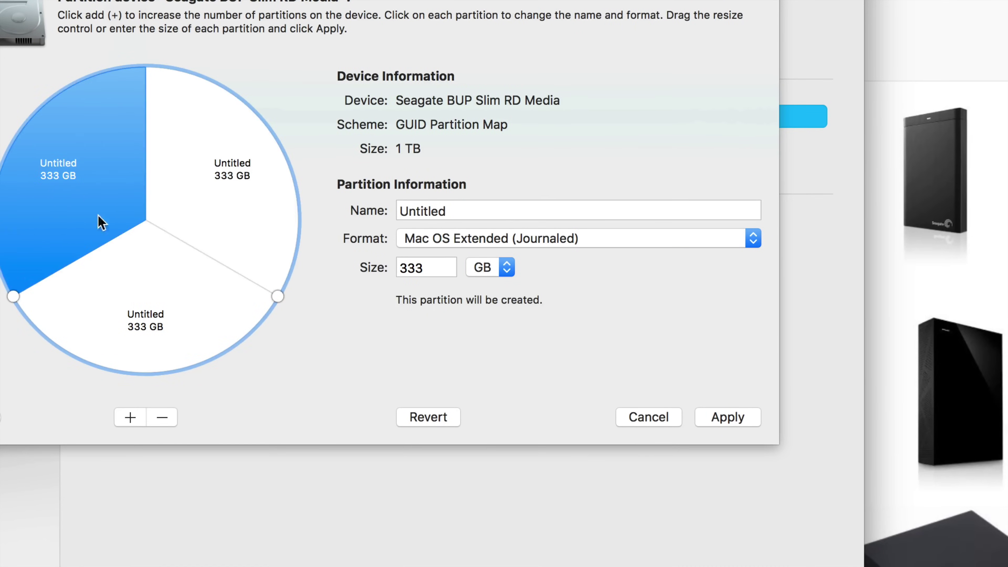
pyautogui.click(134, 304)
pyautogui.click(215, 185)
pyautogui.click(107, 174)
pyautogui.click(155, 292)
# Enlarge the first partition to about 501 GB and name it TimeMachine.
pyautogui.click(224, 216)
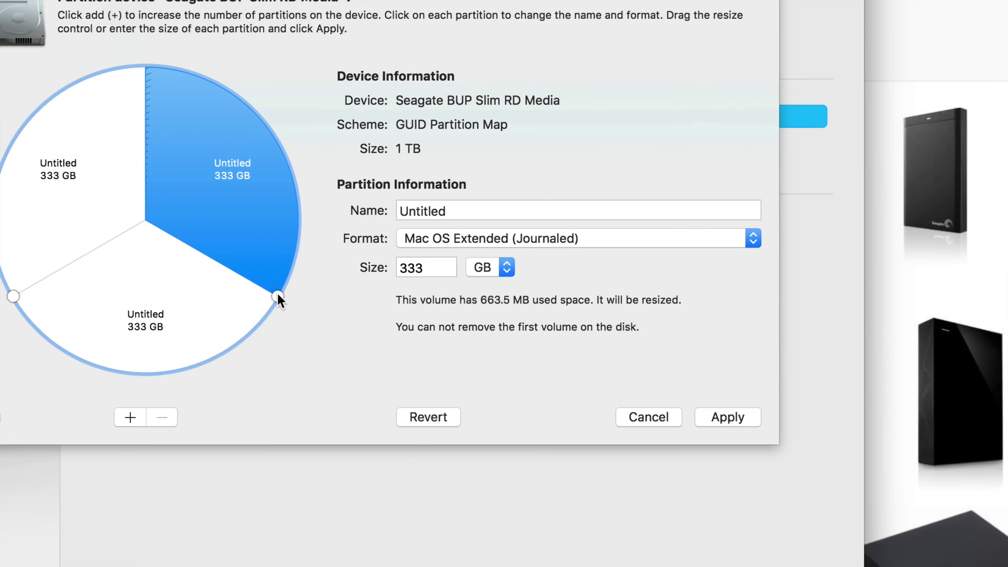
pyautogui.moveTo(277, 296); pyautogui.dragTo(143, 357)
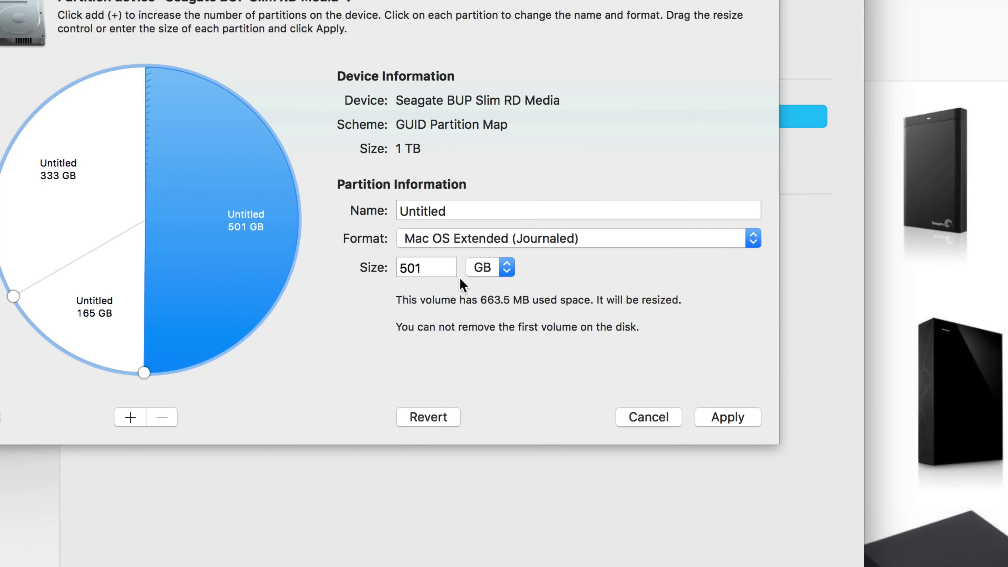
pyautogui.doubleClick(458, 212)
pyautogui.write('T')
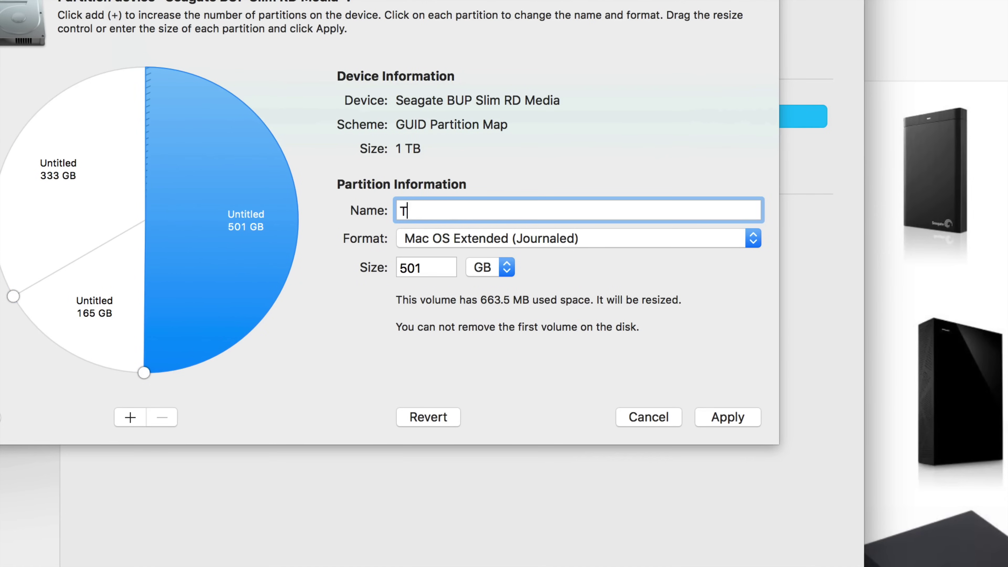
pyautogui.write('imeMachine')
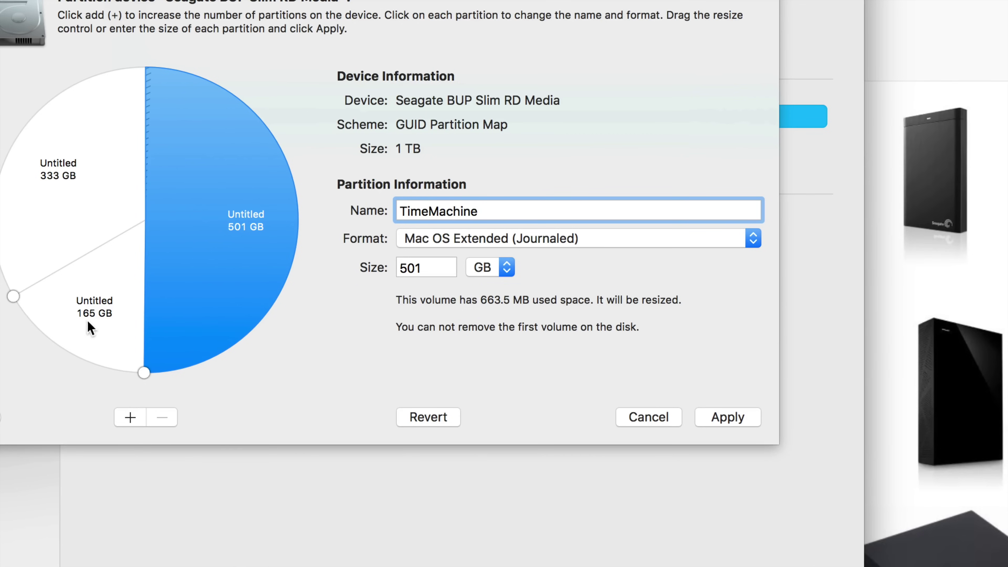
# Shrink the last partition to about 106 GB, name it PC and set its format to ExFAT.
pyautogui.click(88, 204)
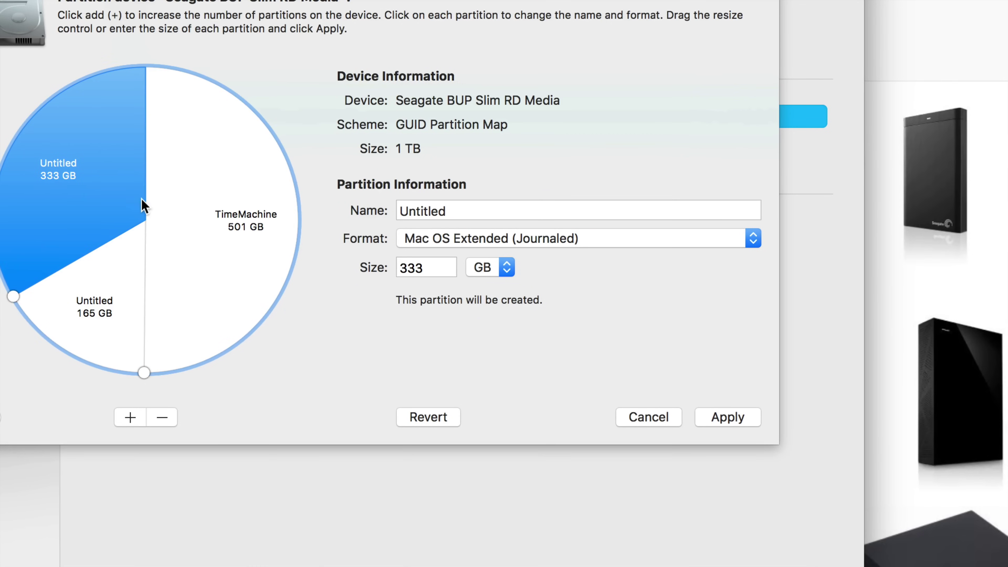
pyautogui.moveTo(14, 296); pyautogui.dragTo(36, 82)
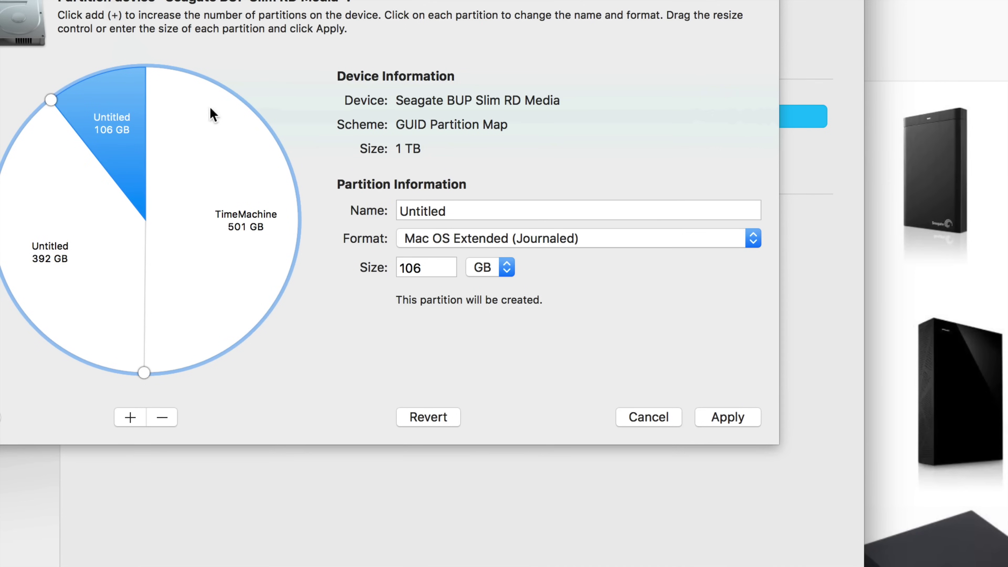
pyautogui.moveTo(456, 209); pyautogui.dragTo(387, 212)
pyautogui.write('PC')
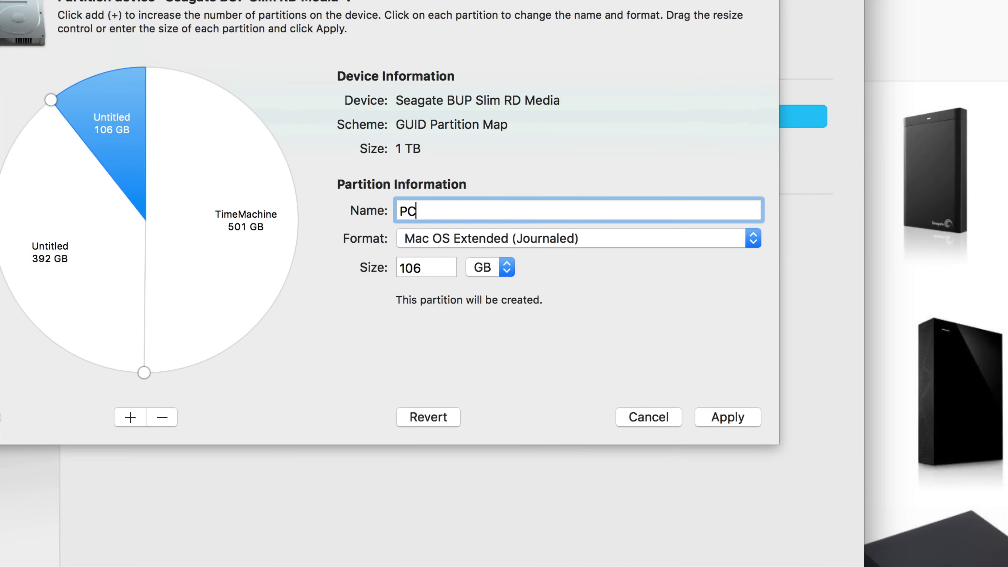
pyautogui.click(753, 240)
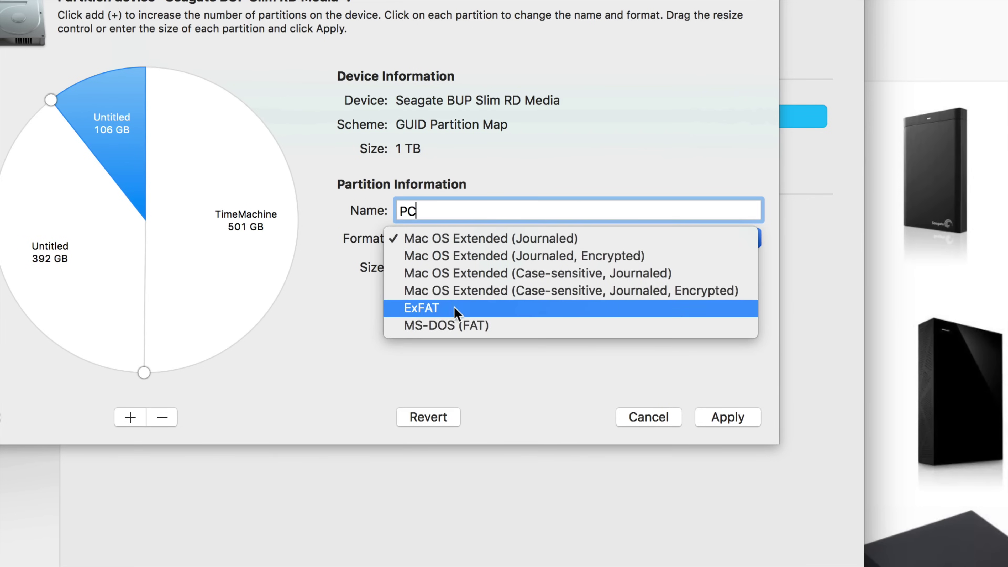
pyautogui.click(441, 310)
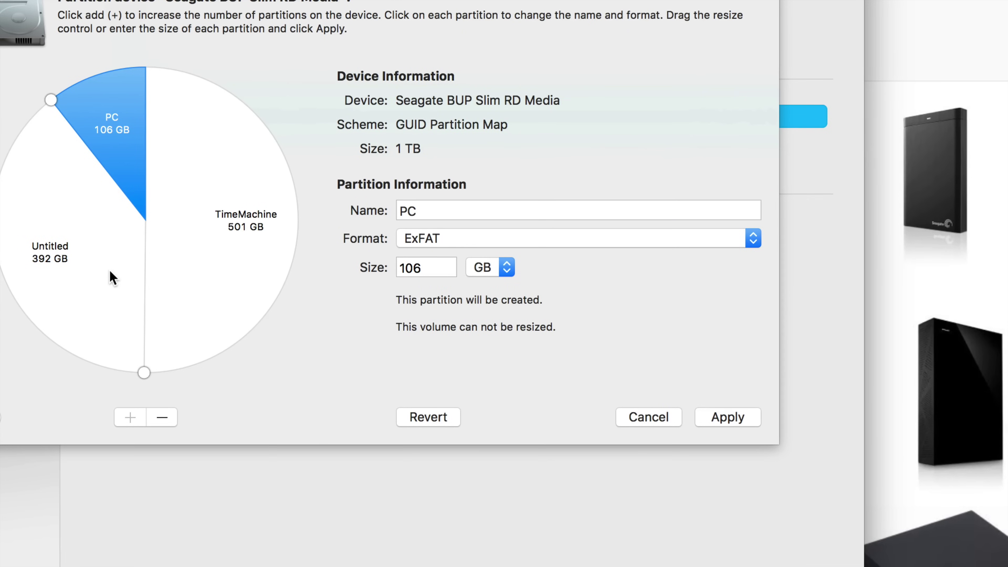
# Name the remaining middle partition Backup Mac, keep its Mac OS Extended (Journaled) format, and review the three partitions.
pyautogui.click(107, 248)
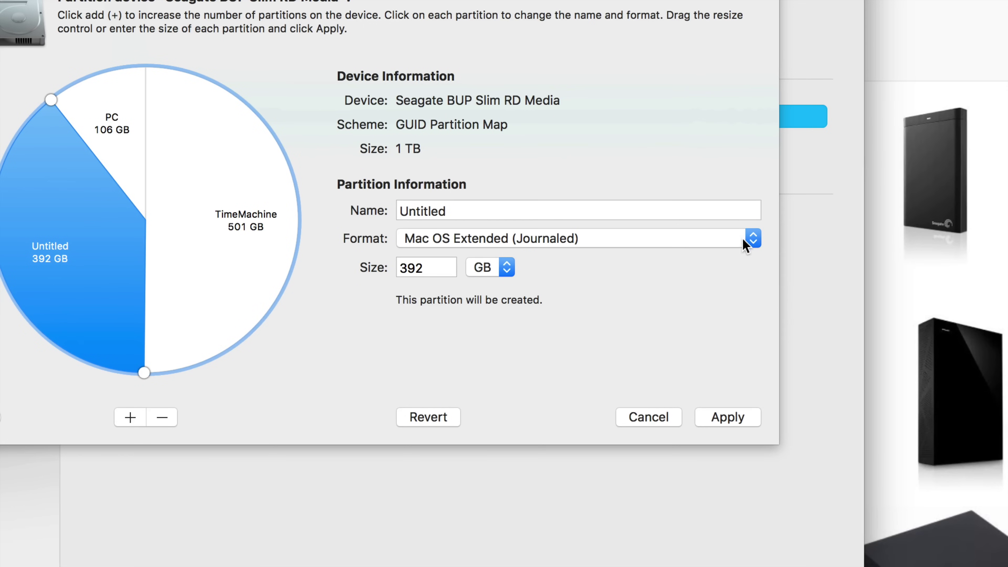
pyautogui.press('Tab')
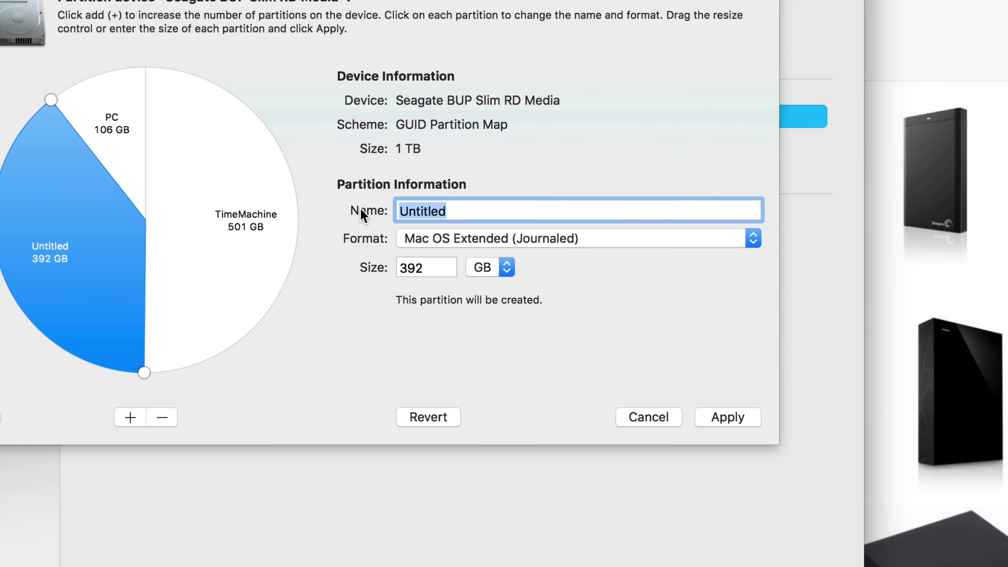
pyautogui.write('Backup Mac')
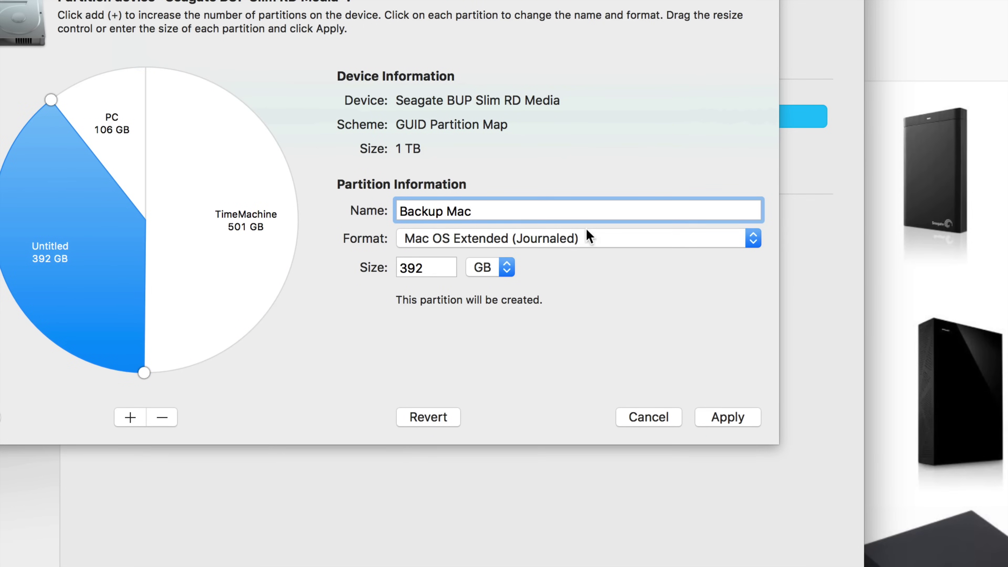
pyautogui.click(591, 238)
pyautogui.click(506, 240)
pyautogui.click(502, 240)
pyautogui.click(501, 239)
pyautogui.click(134, 150)
pyautogui.click(206, 222)
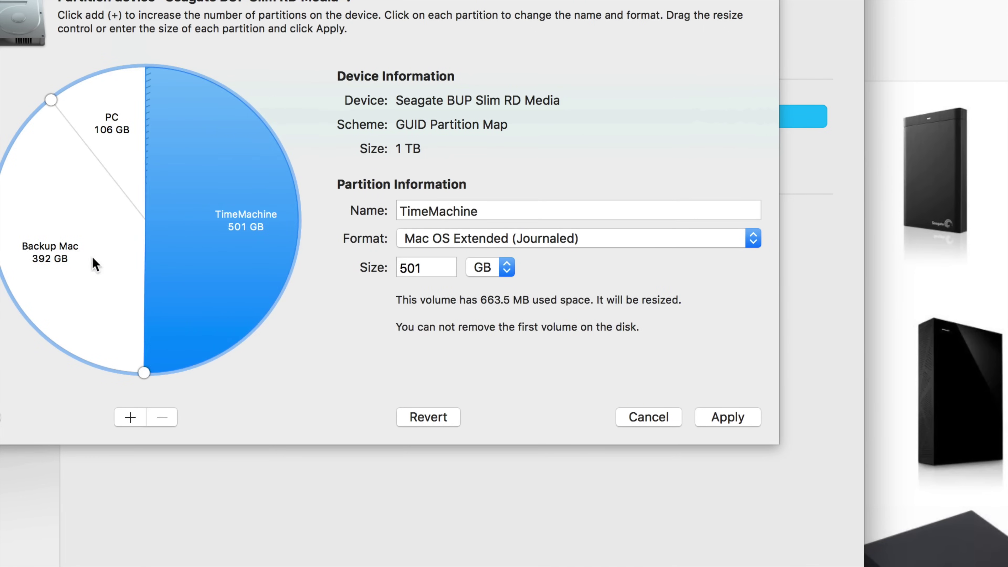
pyautogui.click(112, 257)
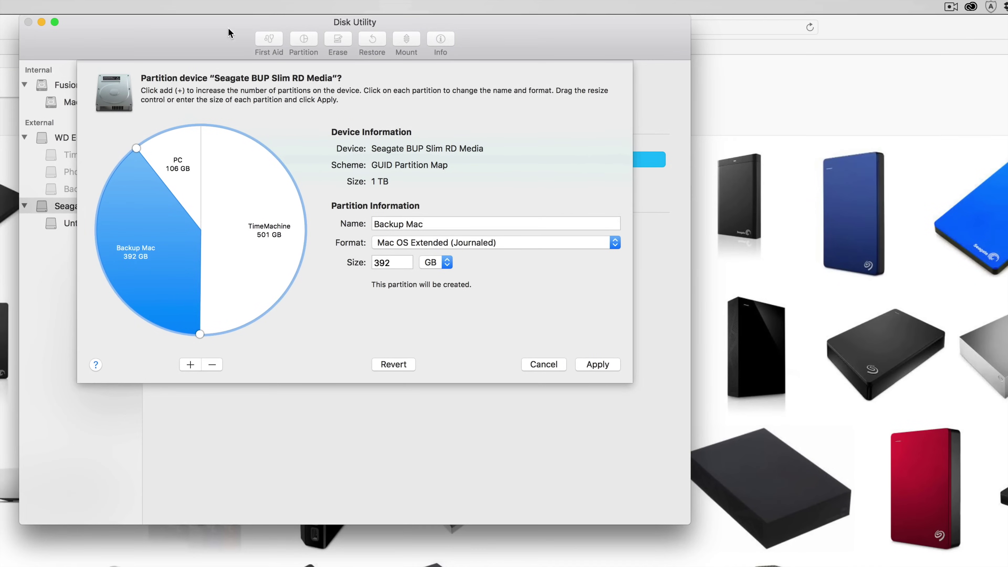
# Apply the three-partition layout to the Seagate drive, view the operation's details and dismiss the report when it finishes.
pyautogui.moveTo(227, 27); pyautogui.dragTo(275, 27)
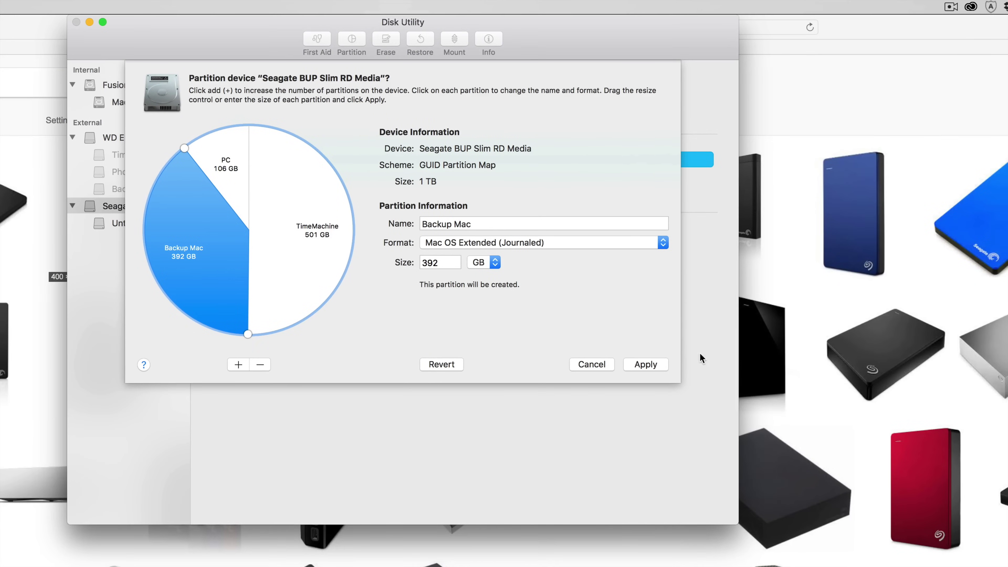
pyautogui.click(644, 364)
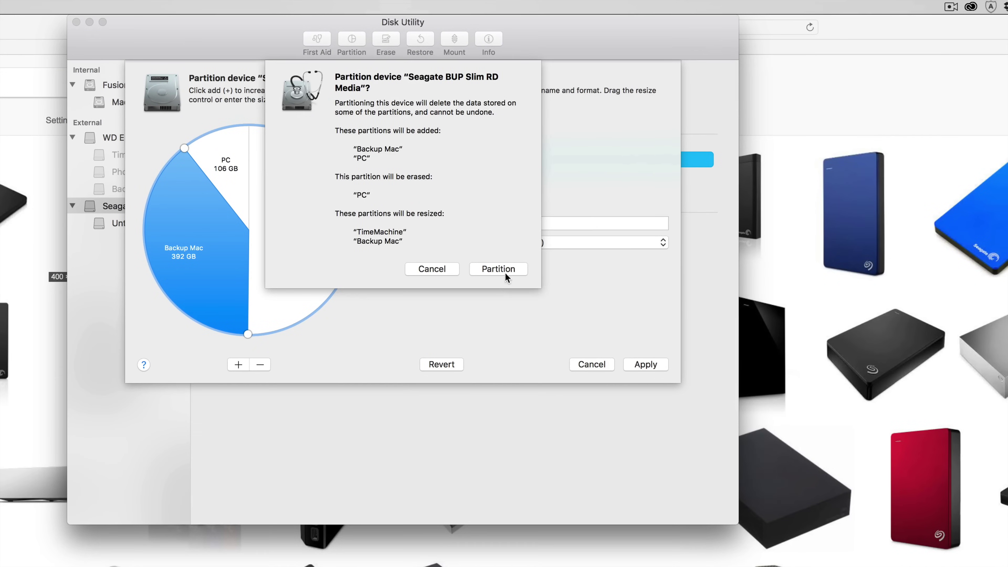
pyautogui.click(503, 270)
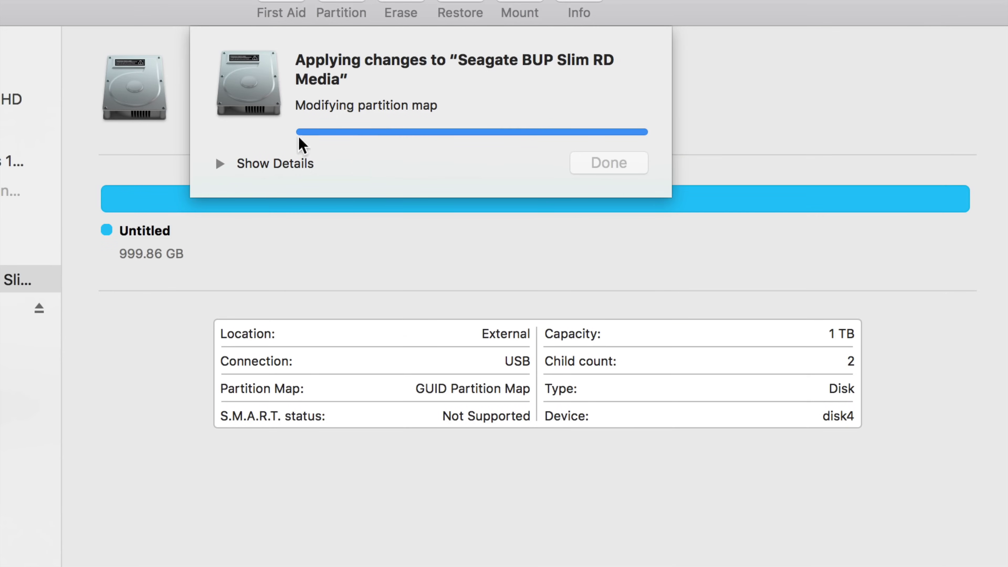
pyautogui.click(222, 162)
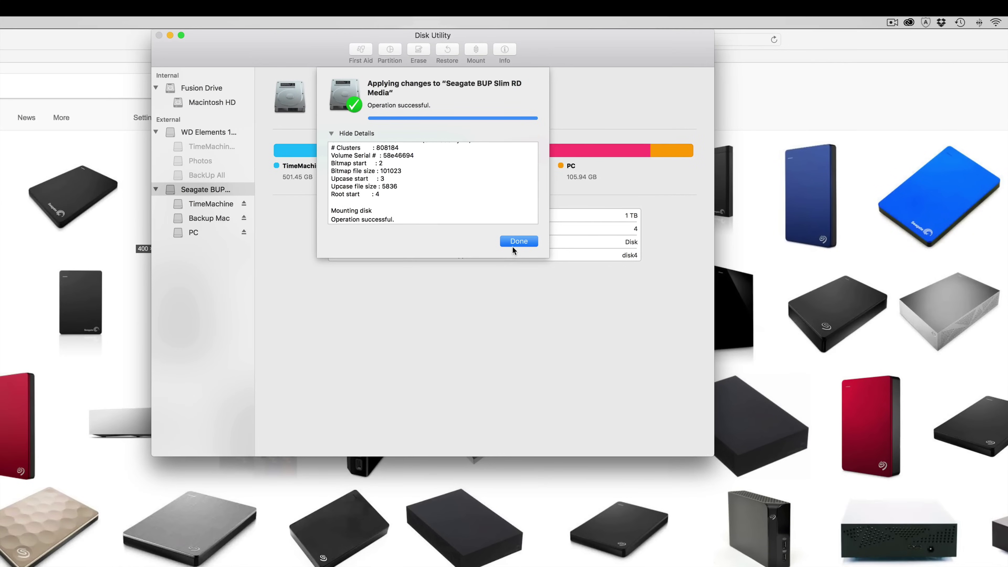
pyautogui.click(514, 242)
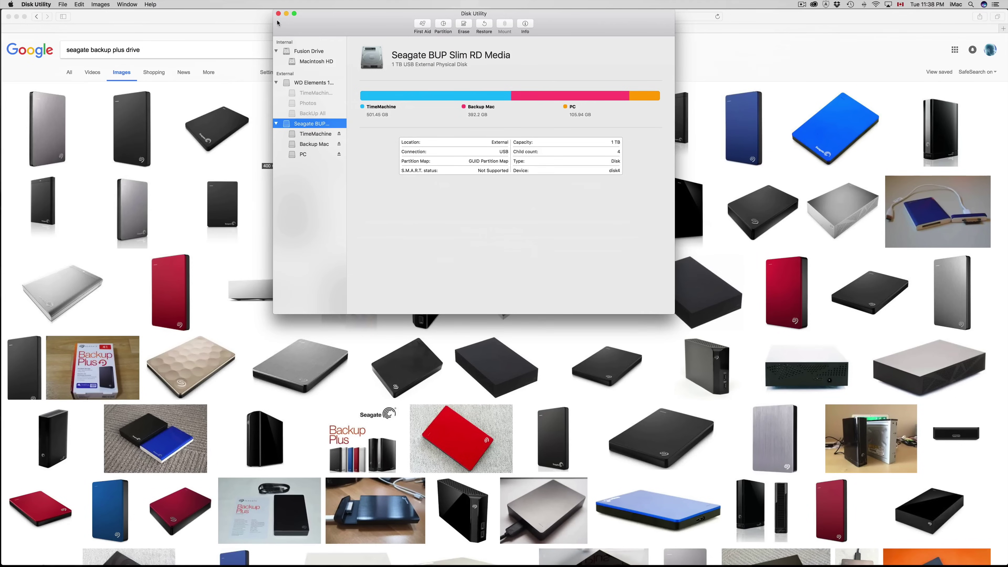
# Close Disk Utility and gather the PC, TimeMachine and Backup Mac drive icons together on the desktop.
pyautogui.click(278, 13)
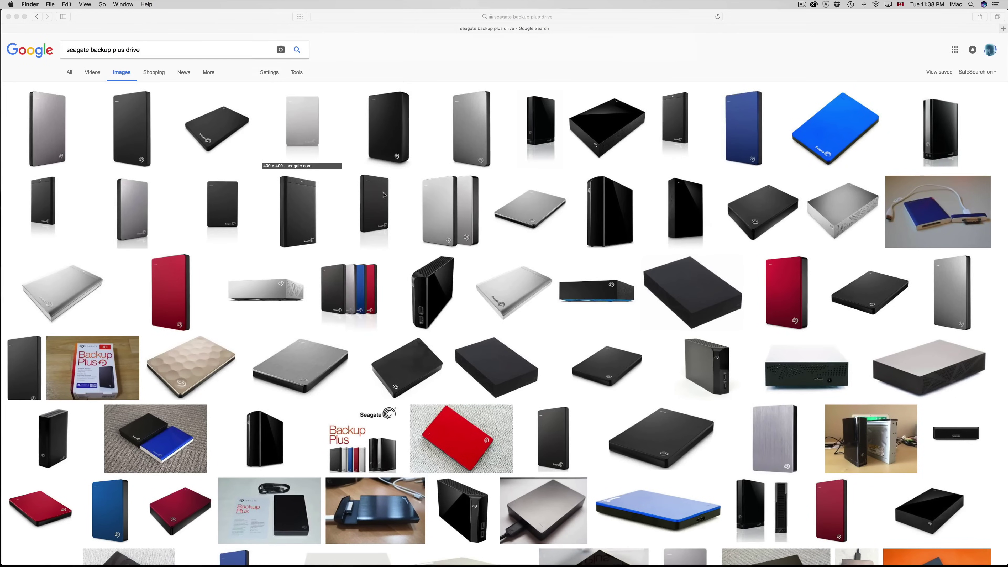
pyautogui.press('F11')
pyautogui.moveTo(844, 471); pyautogui.dragTo(466, 459)
pyautogui.moveTo(956, 94); pyautogui.dragTo(490, 451)
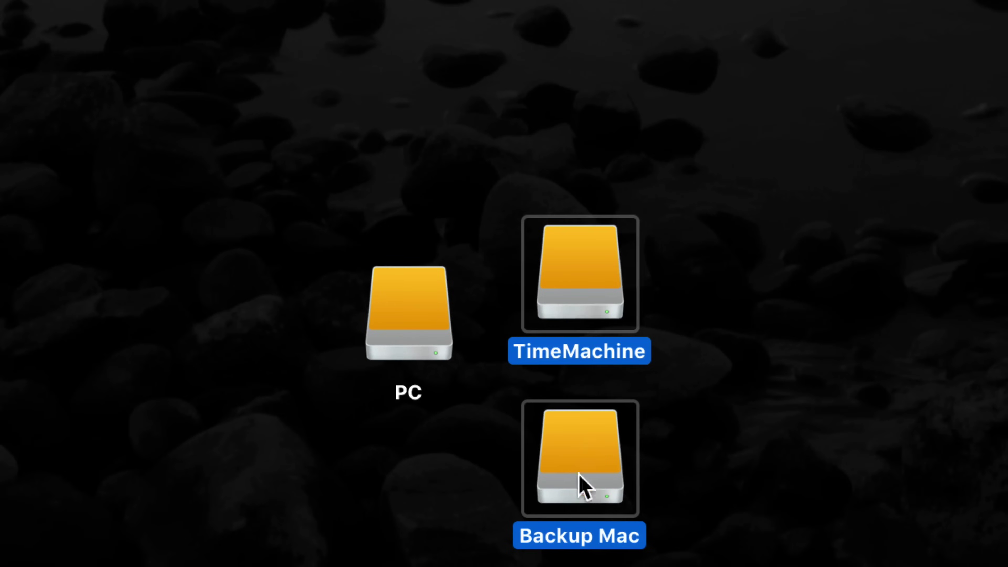
# Point out the TimeMachine, Backup Mac and PC drives, open the PC drive and move its window below the desktop videos.
pyautogui.click(690, 451)
pyautogui.click(582, 277)
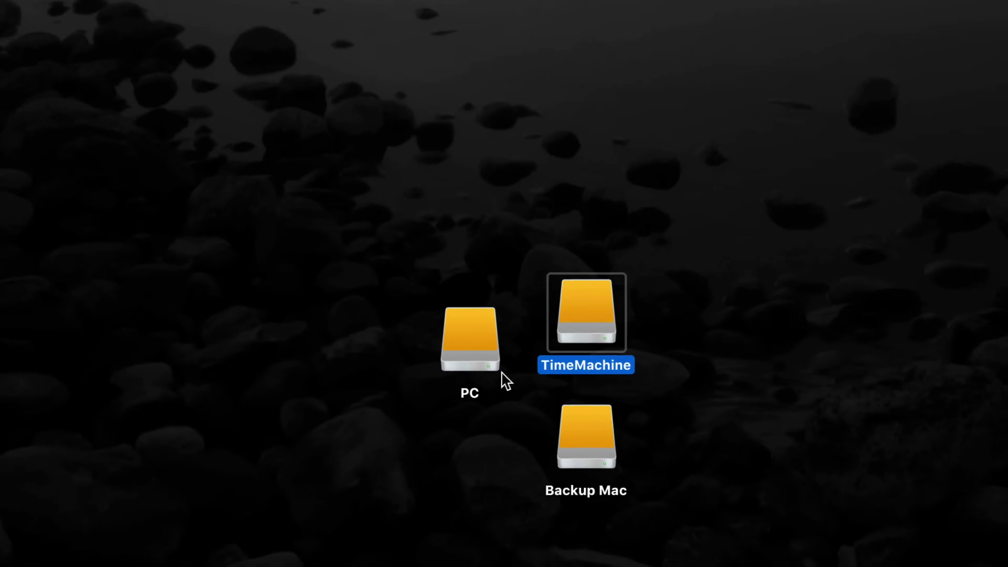
pyautogui.click(596, 463)
pyautogui.click(470, 352)
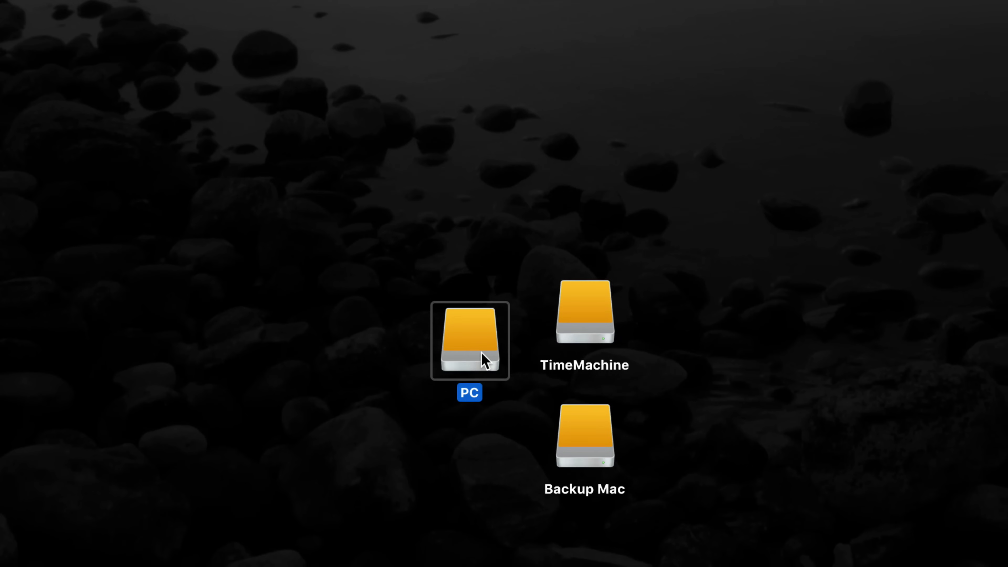
pyautogui.doubleClick(484, 360)
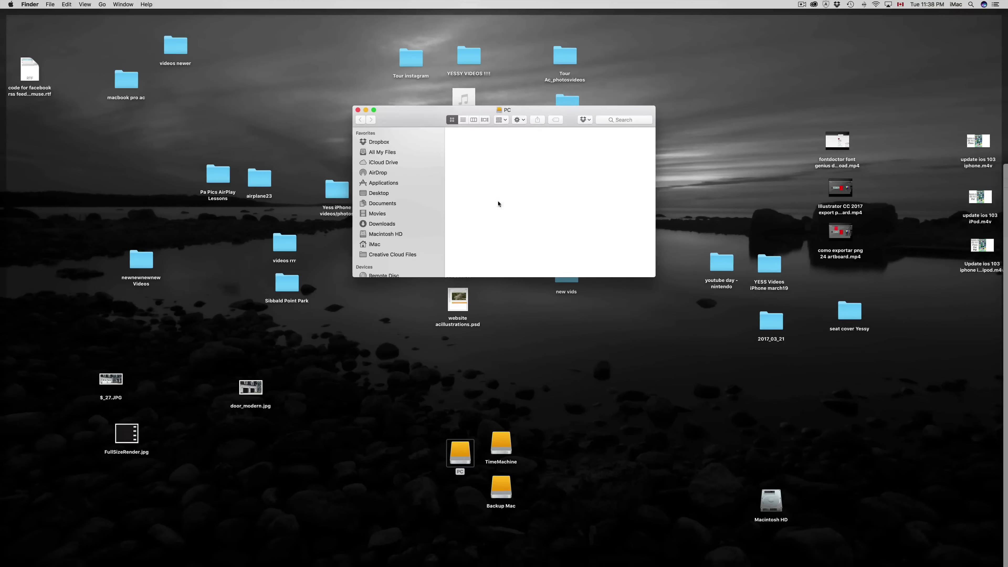
pyautogui.moveTo(439, 127); pyautogui.dragTo(400, 279)
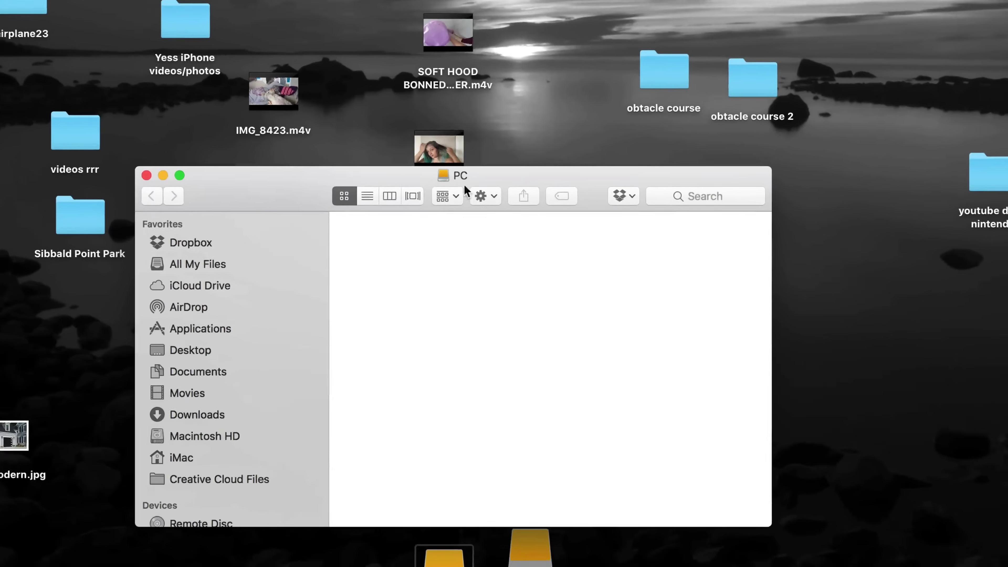
# Copy SOFT HOOD BONNED DRYER.m4v and IMG_8423.m4v from the desktop to the PC drive.
pyautogui.click(467, 42)
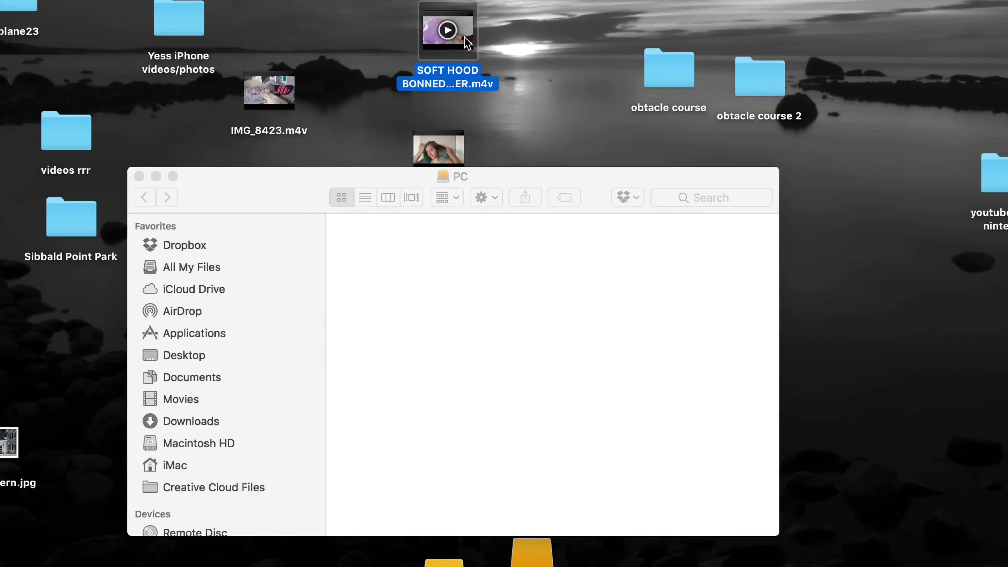
pyautogui.rightClick(464, 33)
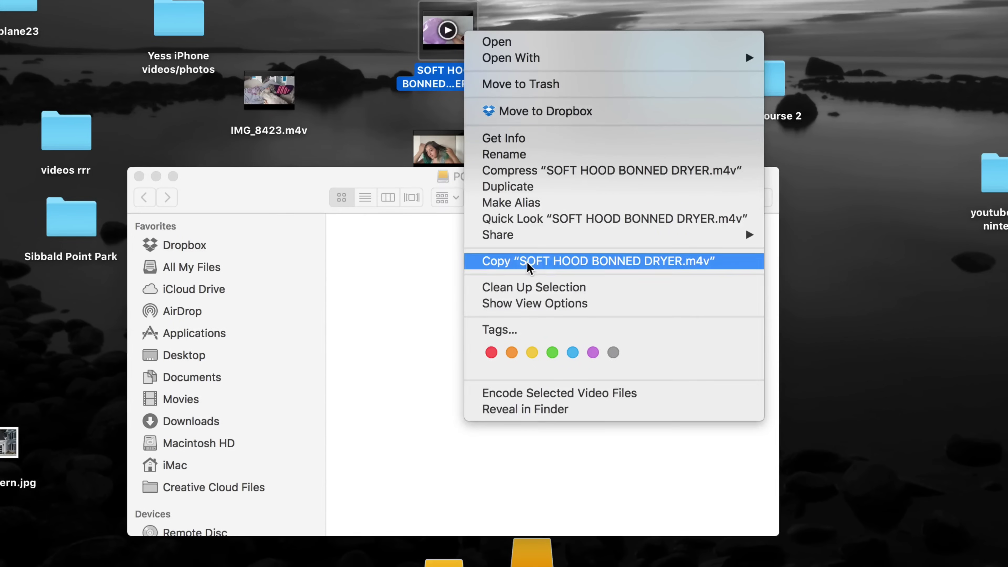
pyautogui.click(538, 262)
pyautogui.click(465, 48)
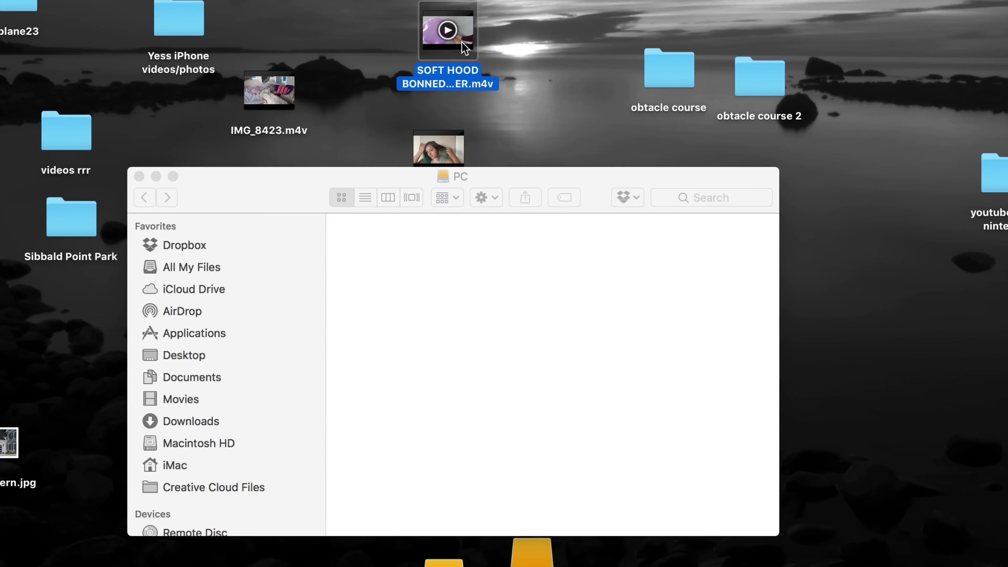
pyautogui.click(384, 293)
pyautogui.press('super+v')
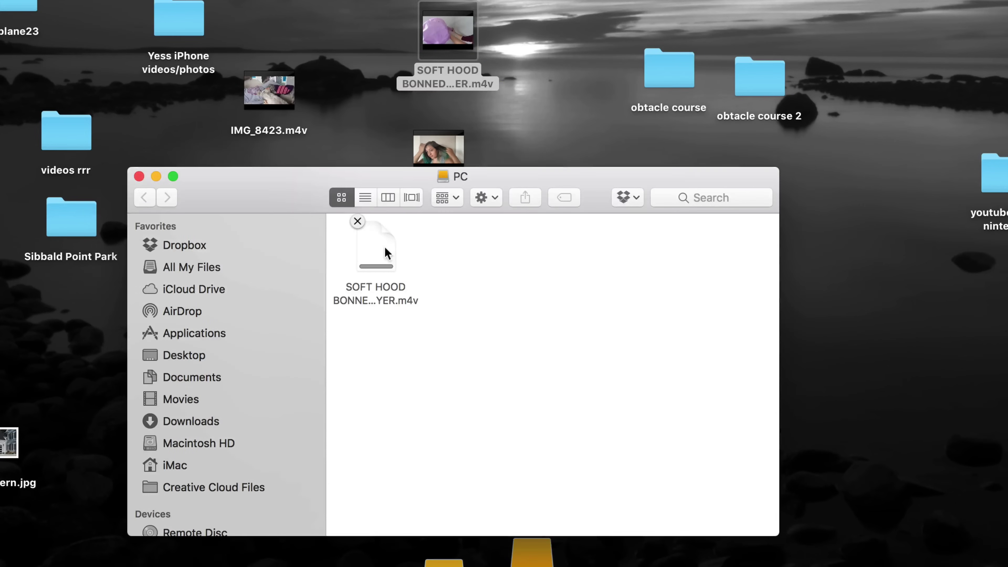
pyautogui.moveTo(294, 103); pyautogui.dragTo(502, 266)
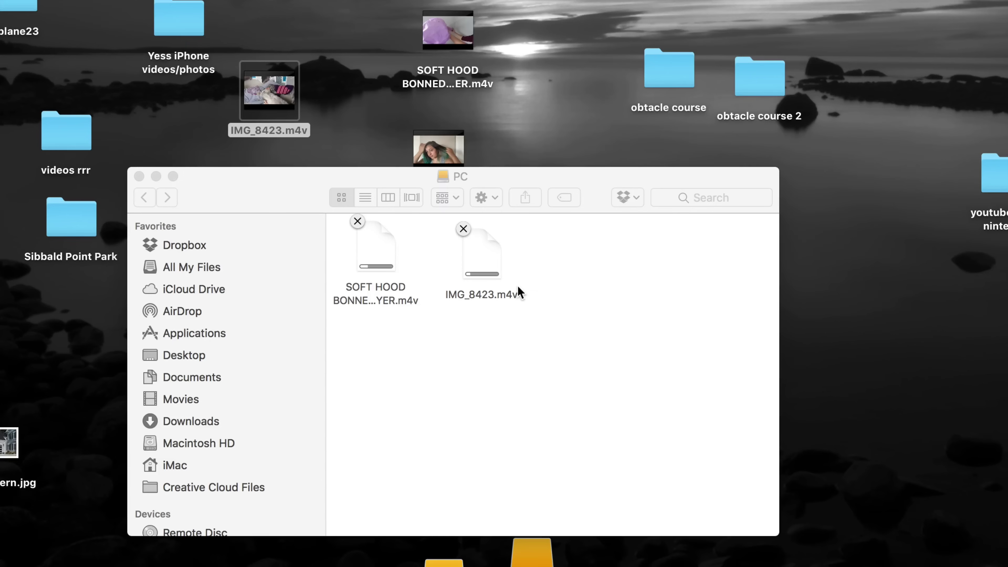
pyautogui.click(537, 265)
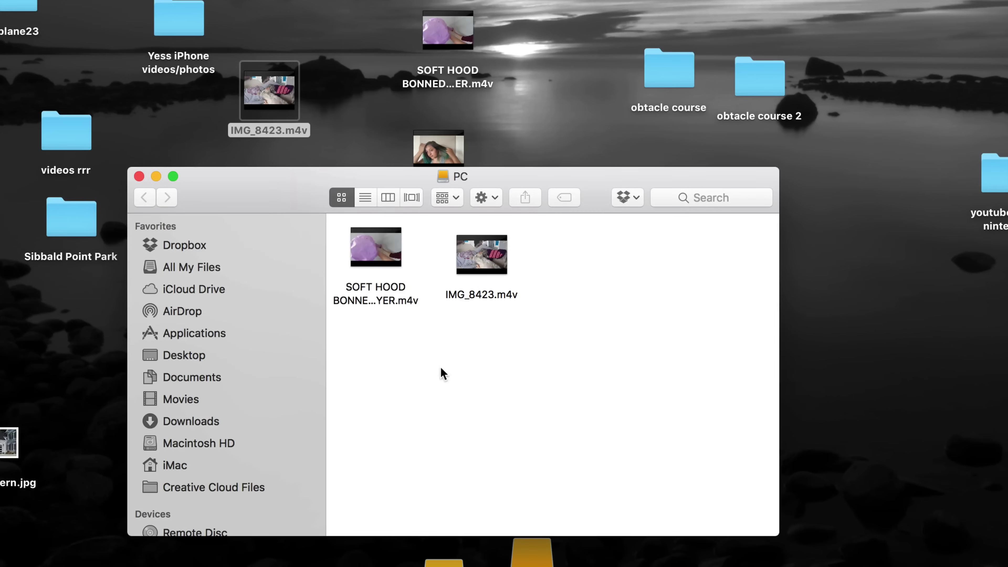
# Delete both copied videos from the PC drive, and reposition and enlarge its window.
pyautogui.moveTo(555, 247); pyautogui.dragTo(343, 279)
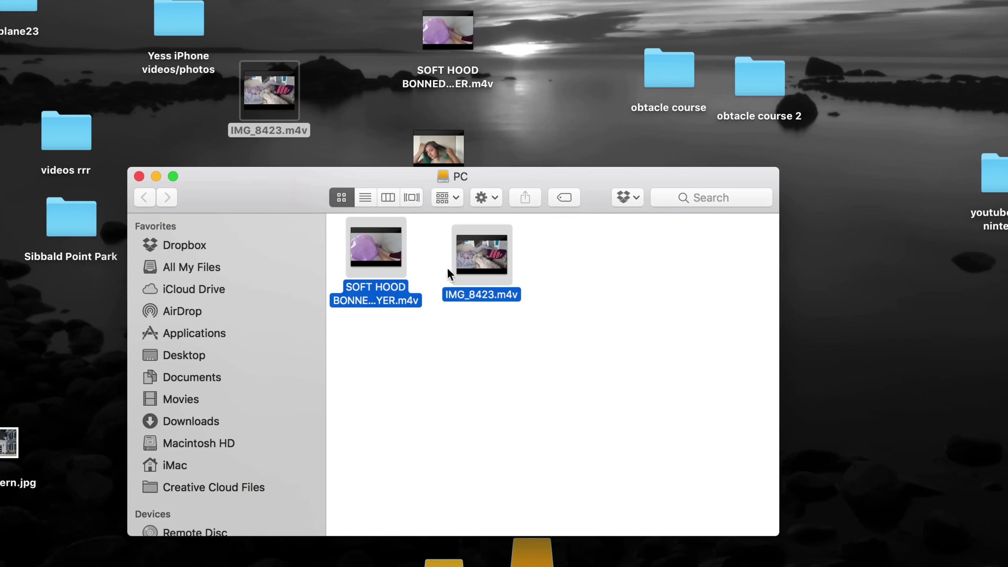
pyautogui.press('super+BackSpace')
pyautogui.moveTo(572, 182); pyautogui.dragTo(558, 147)
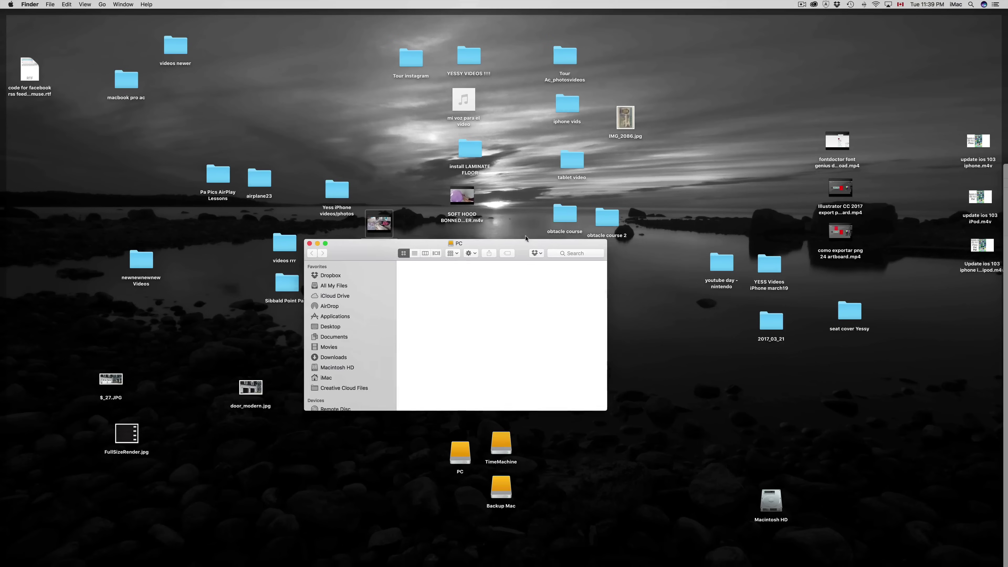
pyautogui.moveTo(564, 228); pyautogui.dragTo(290, 24)
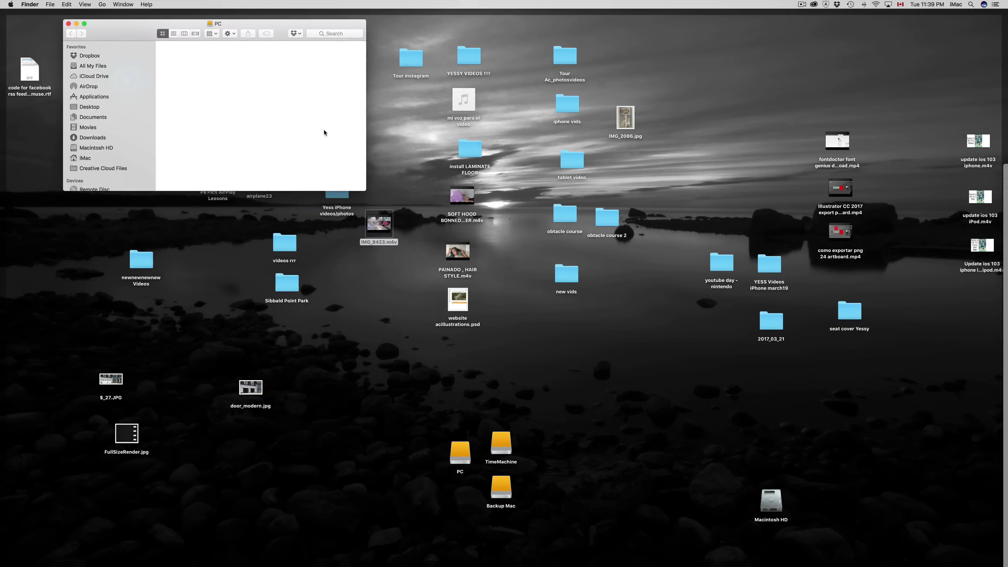
pyautogui.moveTo(366, 192); pyautogui.dragTo(888, 514)
# Empty the Trash and close the PC drive's window.
pyautogui.moveTo(950, 560)
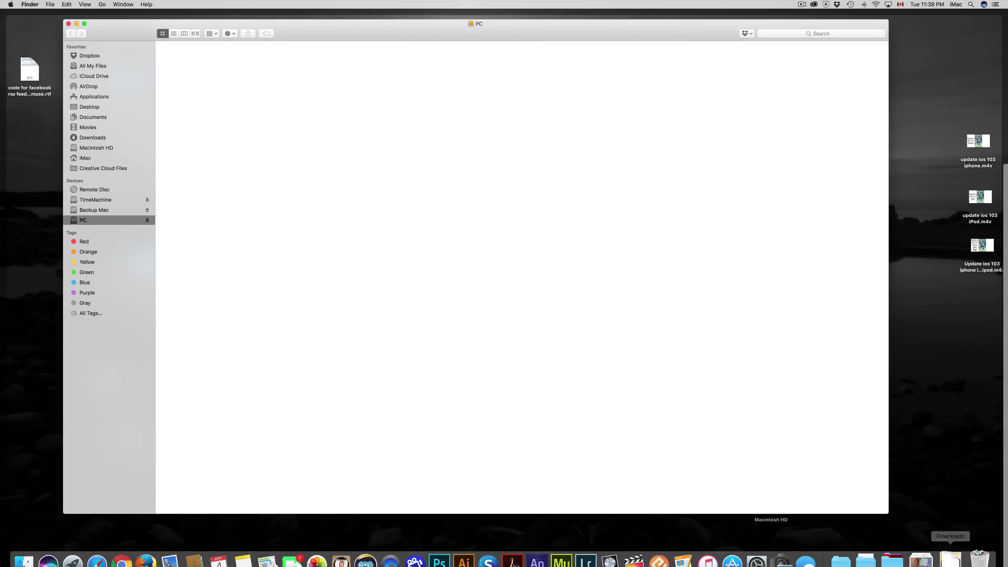
pyautogui.rightClick(973, 558)
pyautogui.click(981, 514)
pyautogui.click(557, 182)
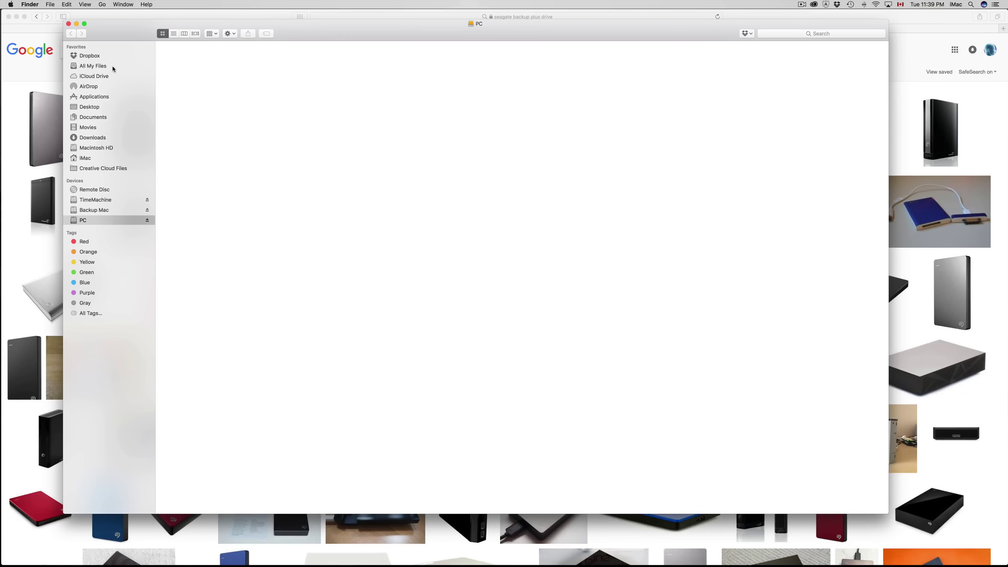
pyautogui.click(69, 24)
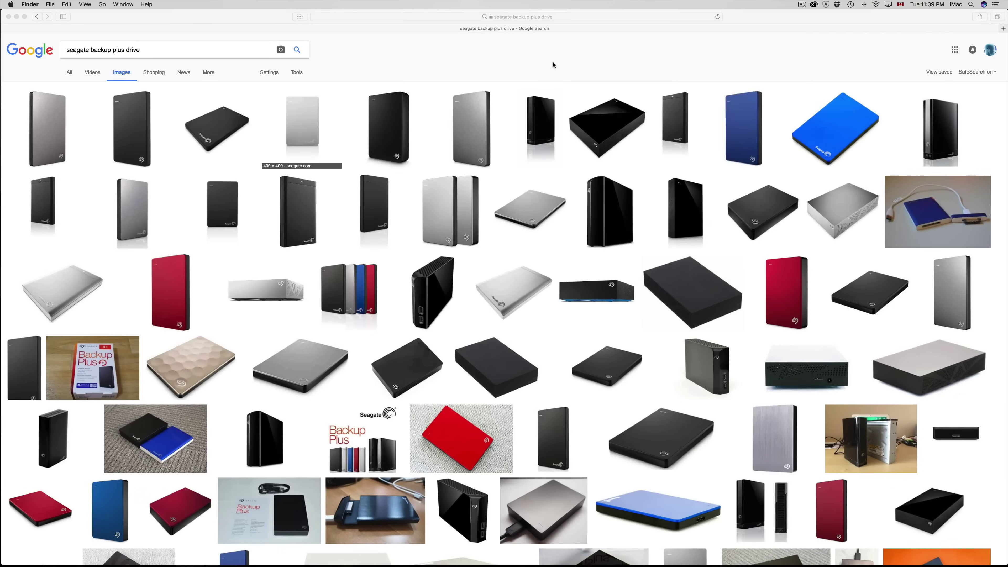
# Switch to System Preferences, open the Time Machine settings and review the listed backup disks.
pyautogui.moveTo(556, 565)
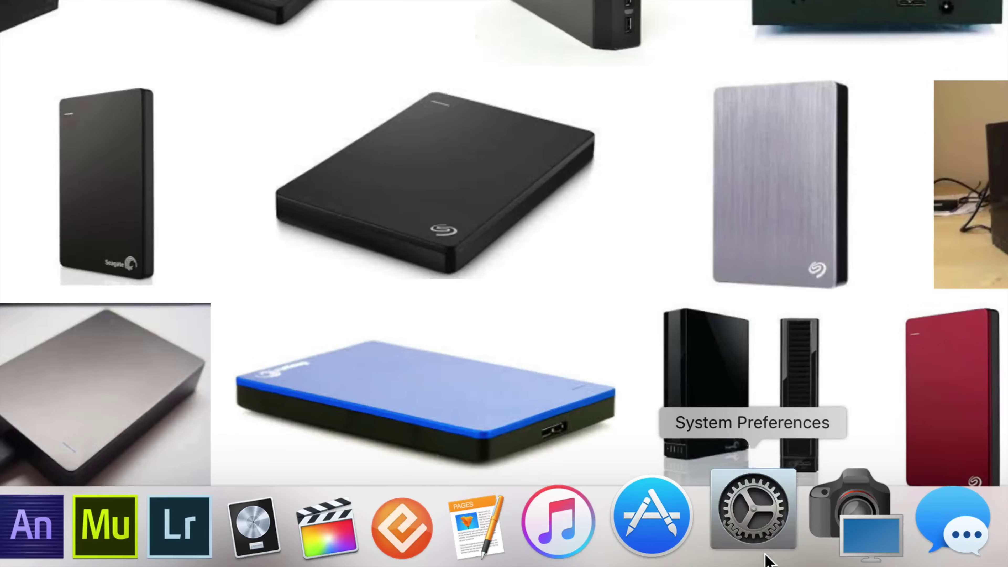
pyautogui.click(765, 554)
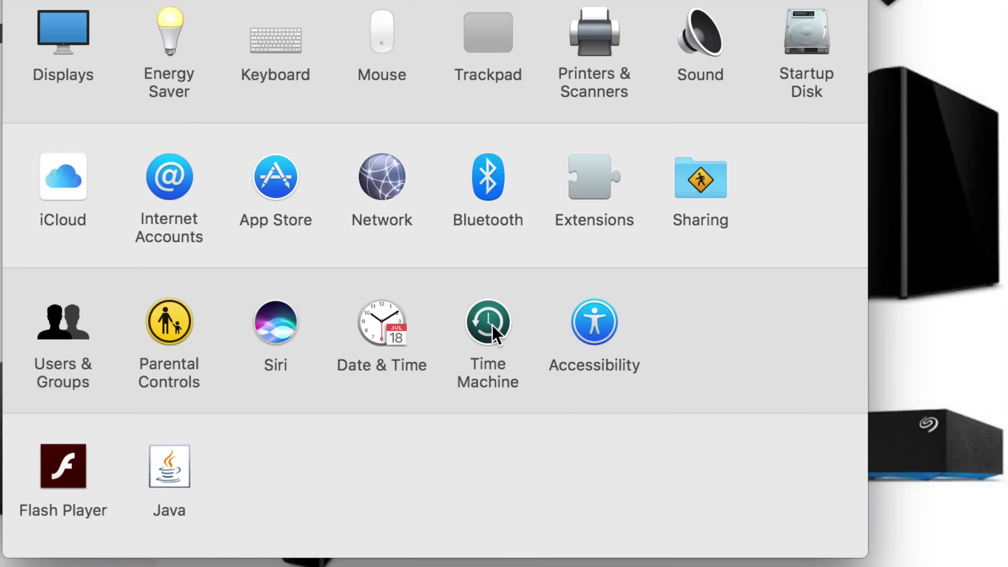
pyautogui.click(492, 324)
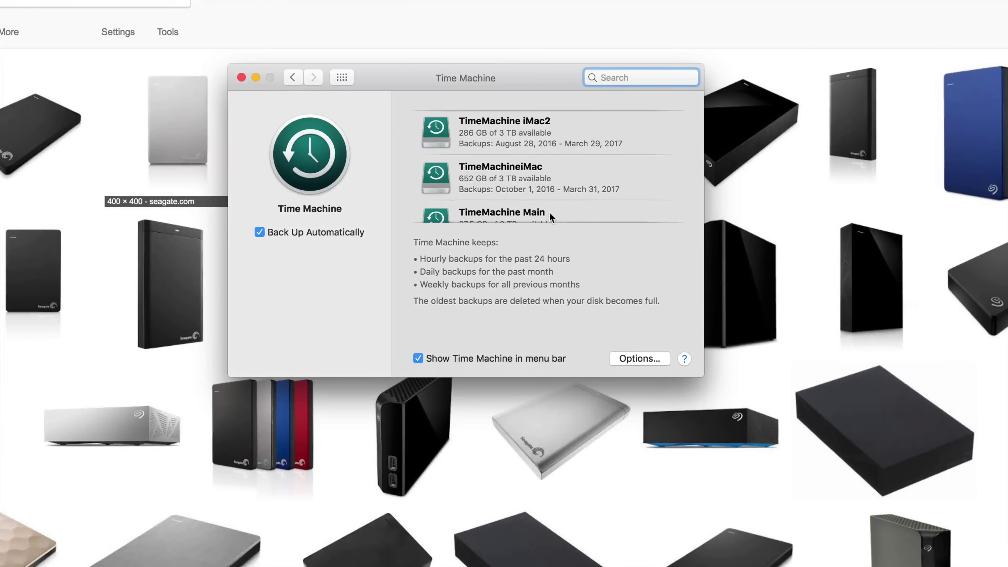
pyautogui.scroll(-3, 544, 178)
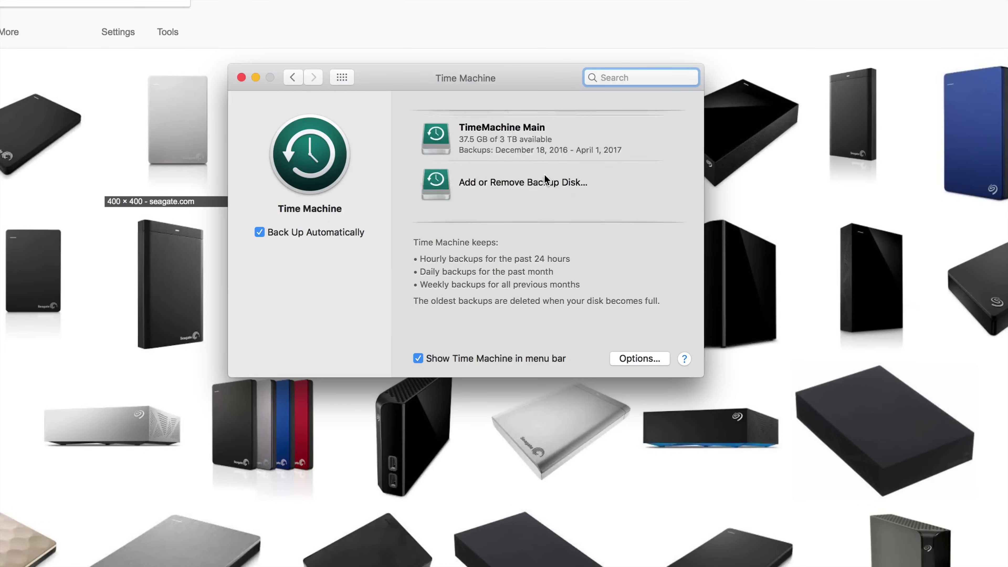
pyautogui.scroll(3, 543, 175)
pyautogui.scroll(-3, 544, 175)
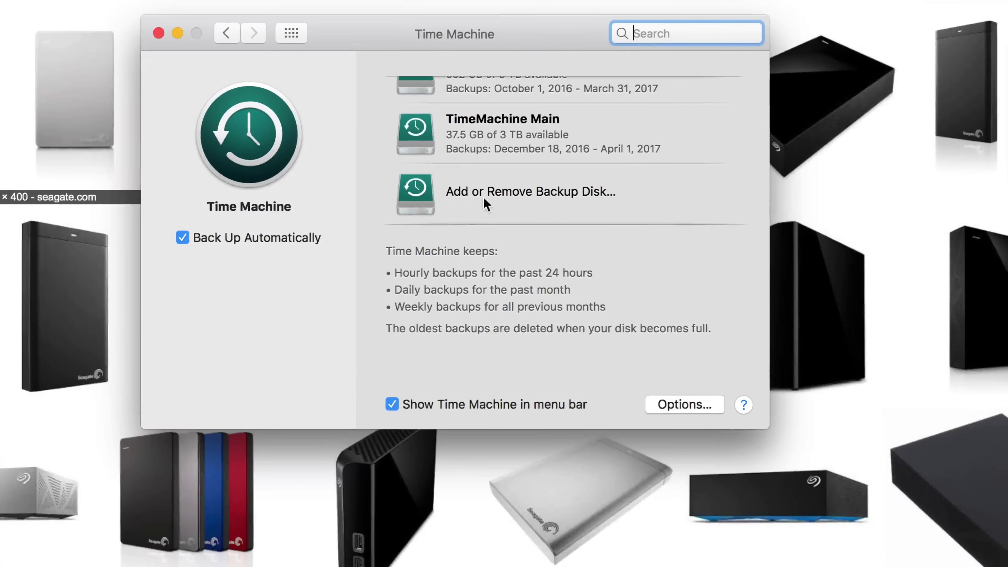
# Browse the disks offered for adding or removing a backup disk, select the TimeMachine partition and cancel without using it.
pyautogui.click(500, 191)
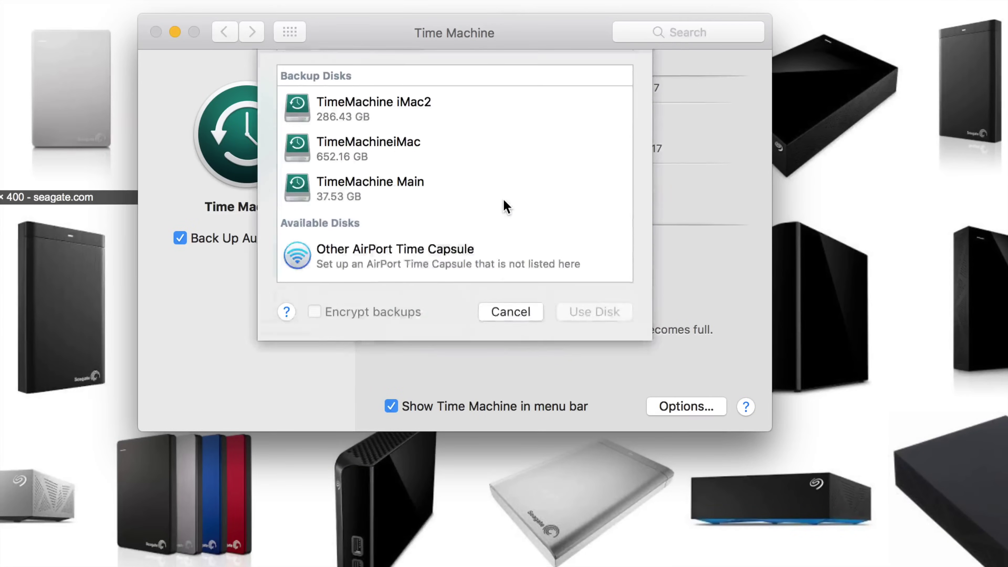
pyautogui.scroll(-3, 365, 268)
pyautogui.scroll(3, 354, 200)
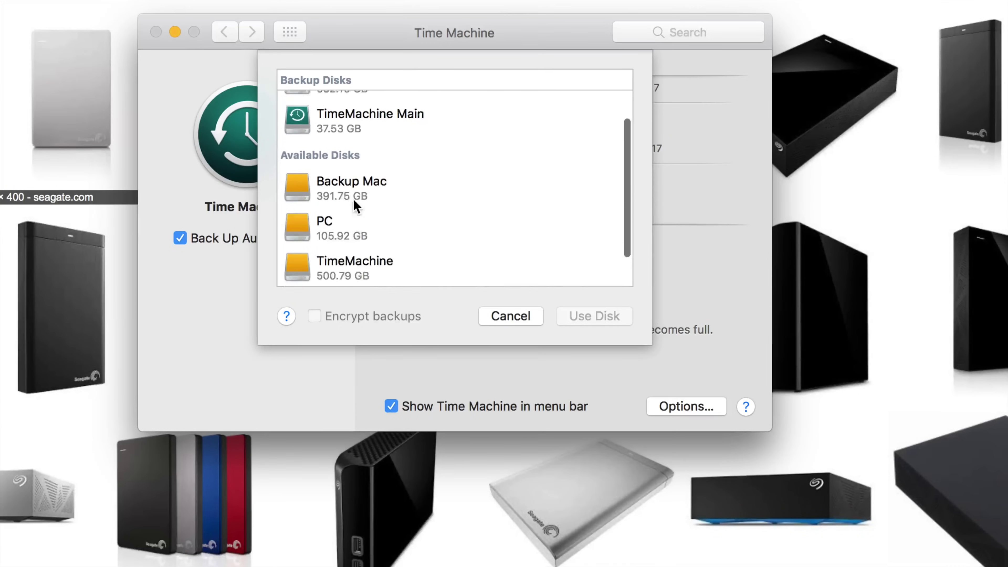
pyautogui.scroll(-3, 338, 137)
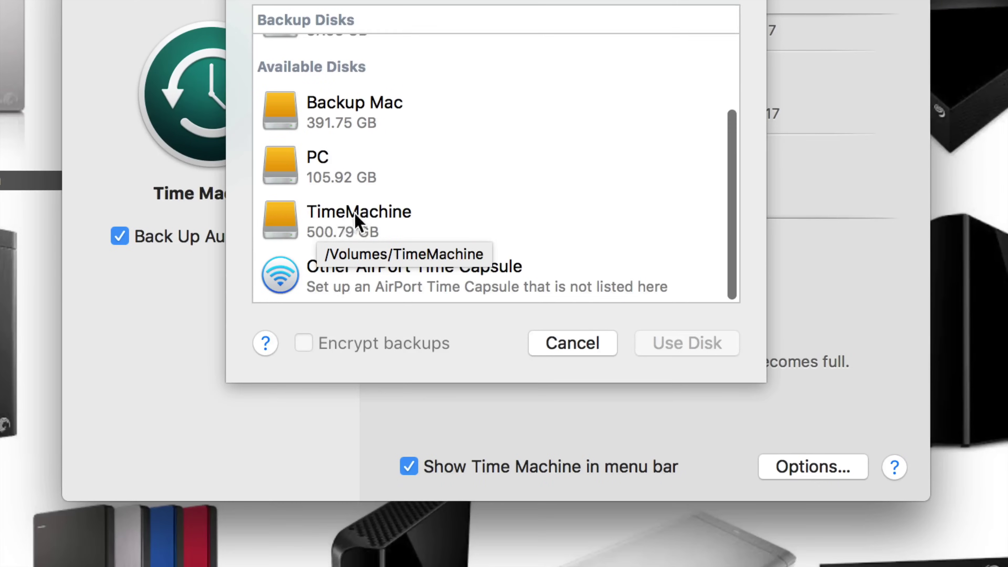
pyautogui.click(344, 216)
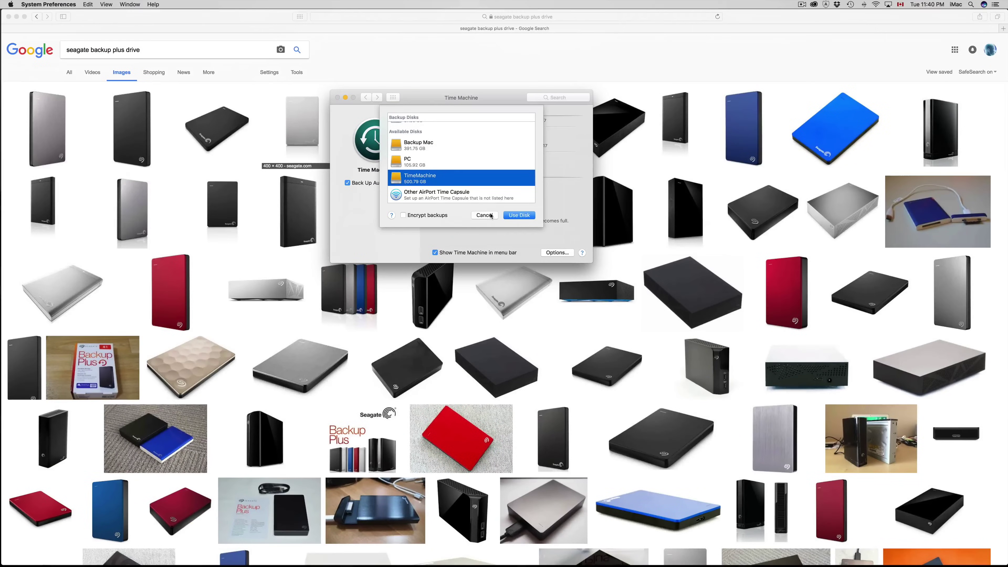
pyautogui.click(491, 215)
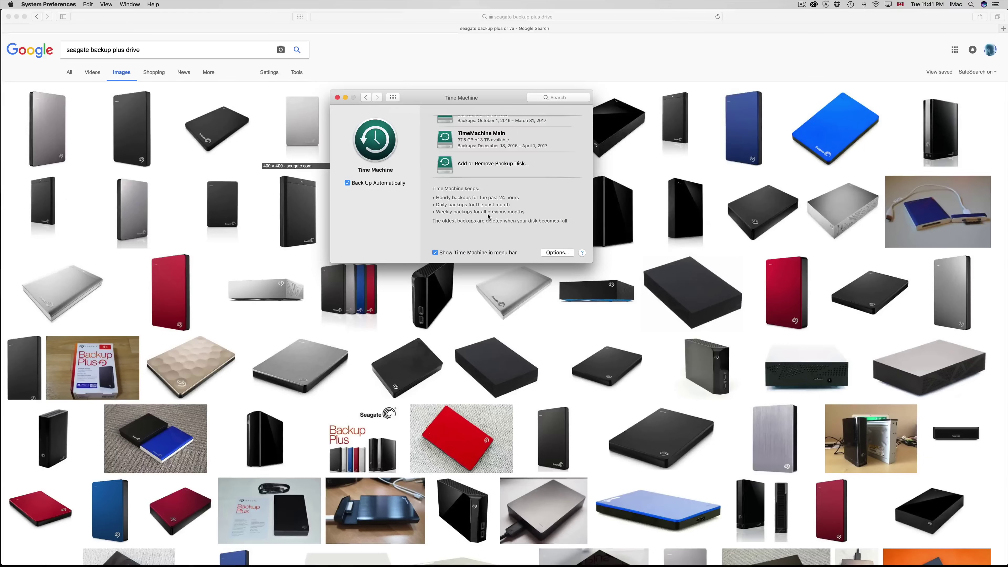
# Close the Time Machine settings and view the Back Up Now command among the system's Time Machine options.
pyautogui.click(338, 97)
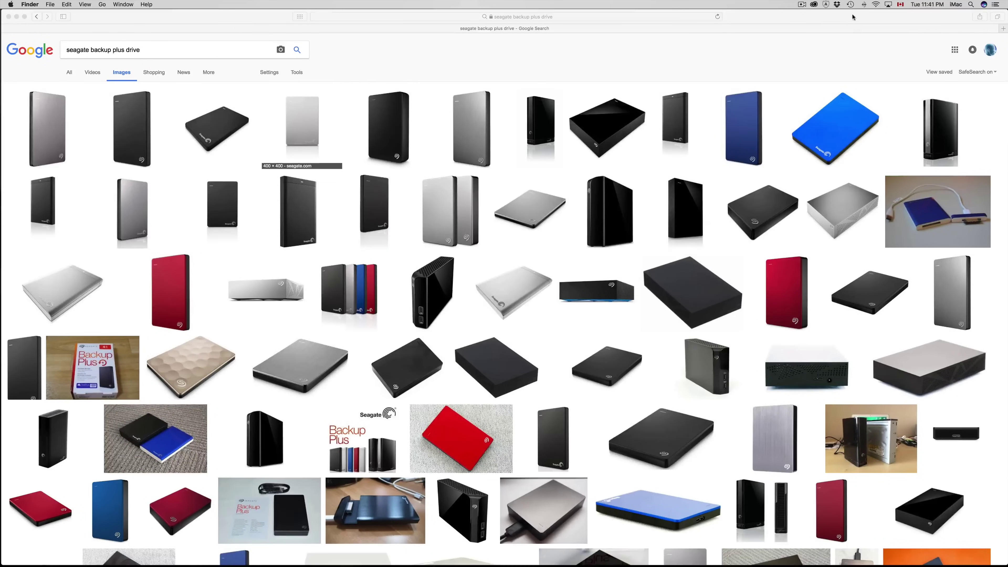
pyautogui.click(850, 6)
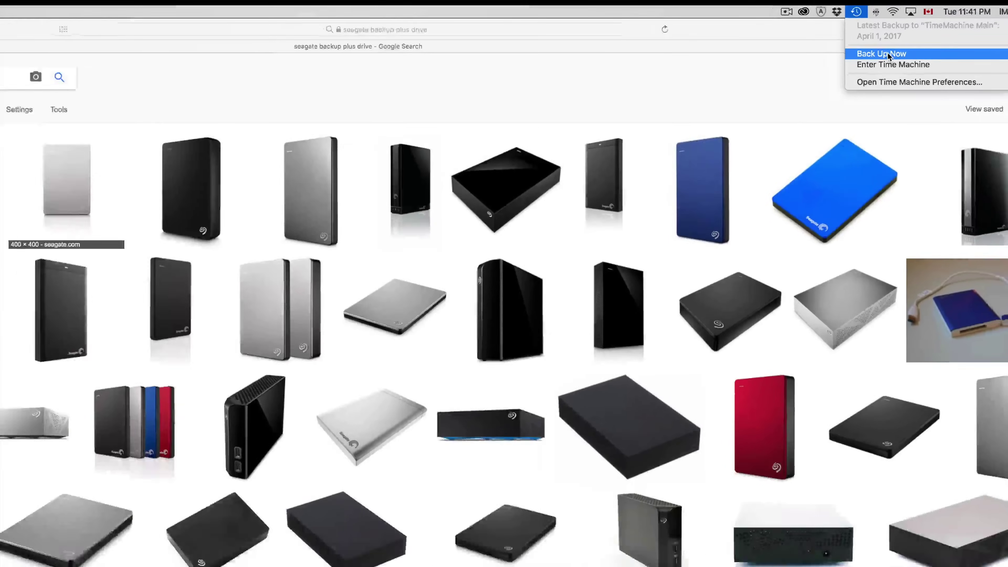
pyautogui.click(472, 76)
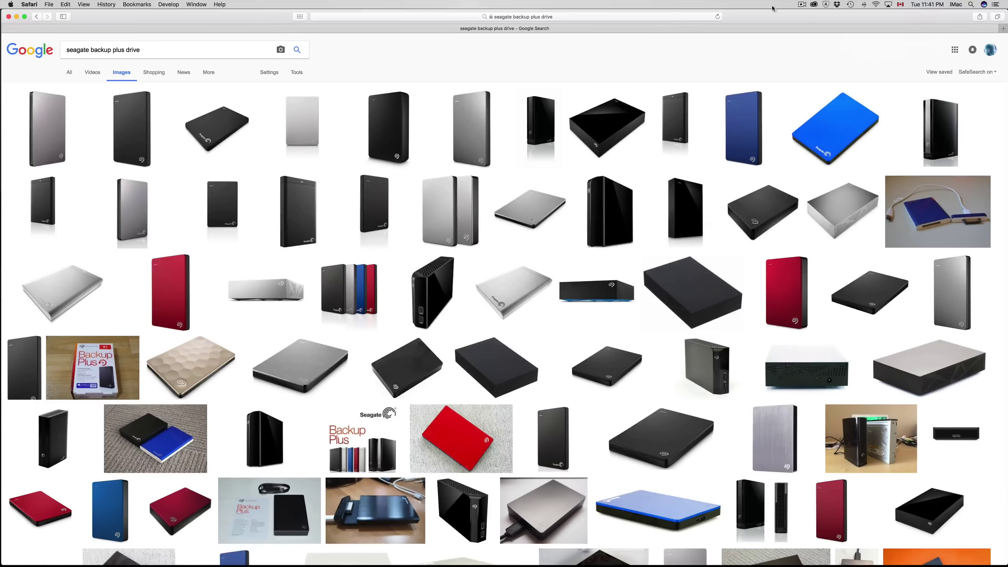
# Search the Mac for "disk", switch to Disk Utility and move its window lower on the screen.
pyautogui.click(971, 4)
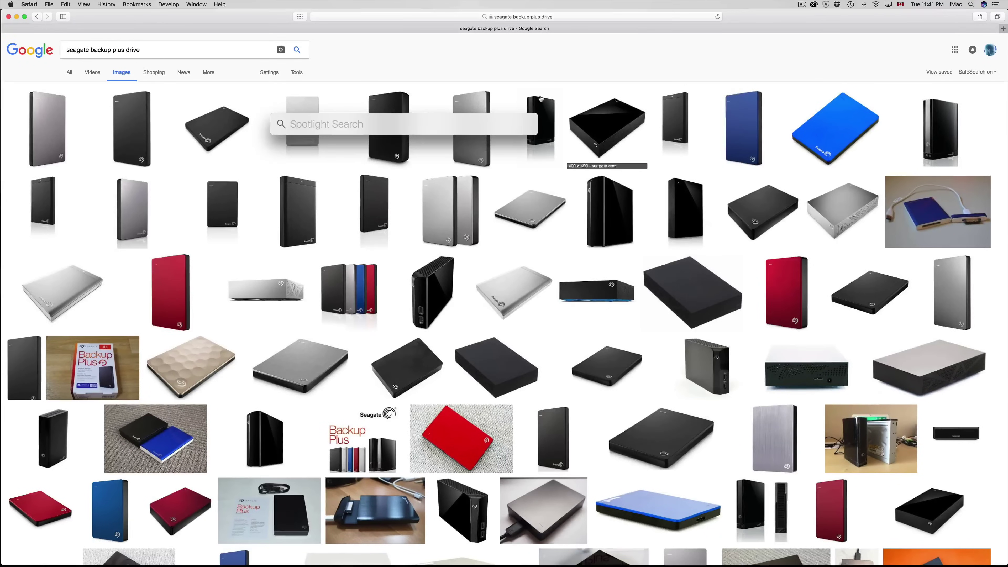
pyautogui.write('disk')
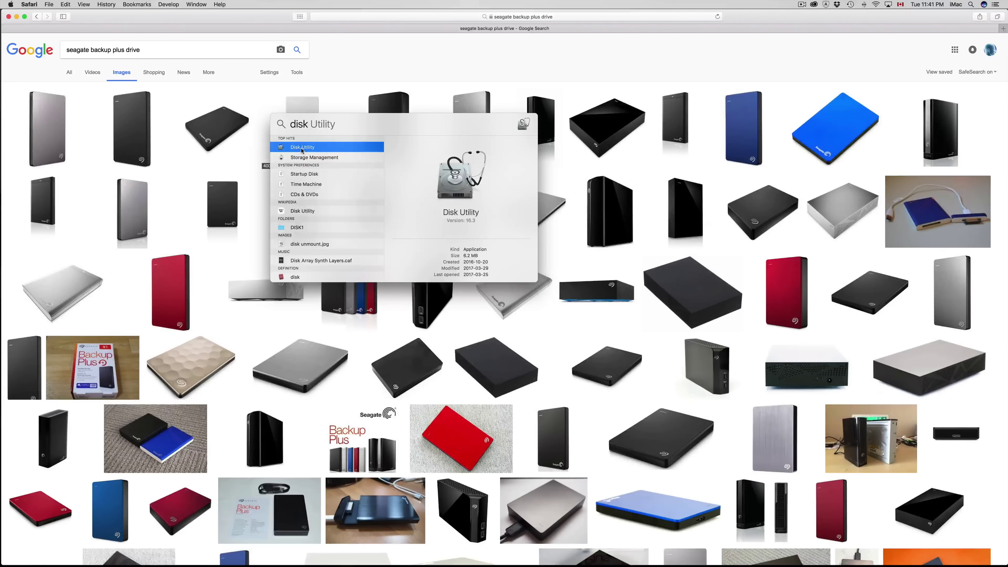
pyautogui.press('Return')
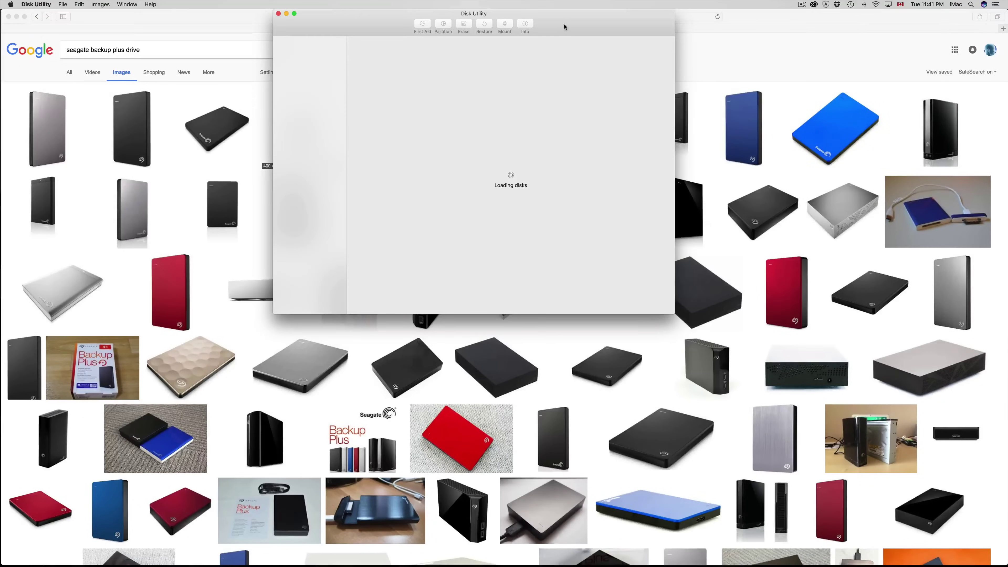
pyautogui.moveTo(564, 21); pyautogui.dragTo(563, 70)
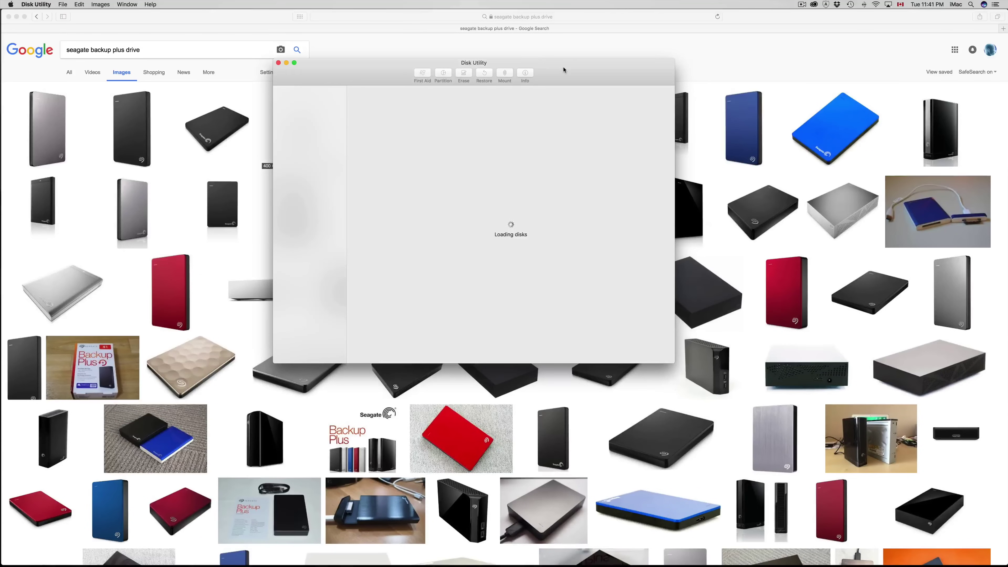